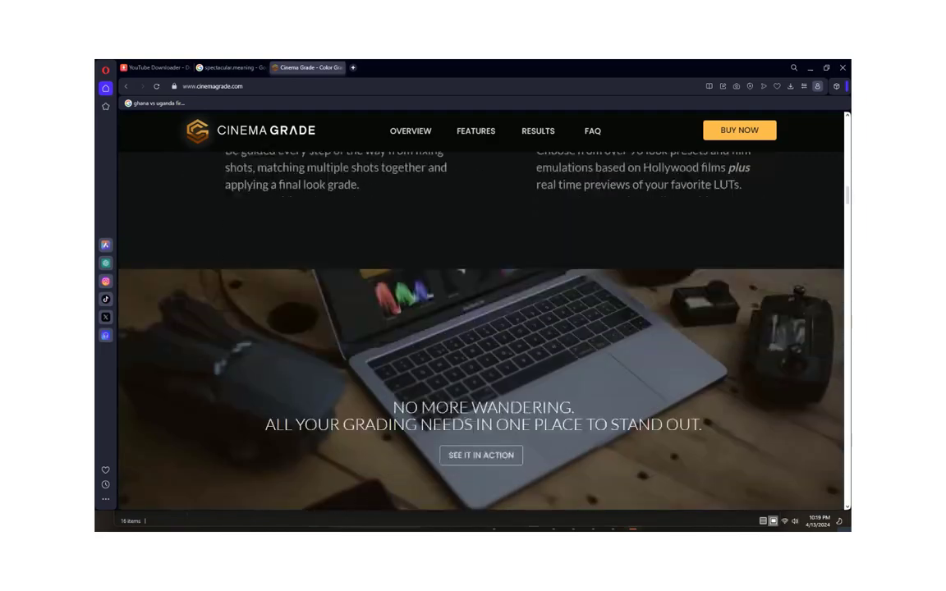
Examine the Cinema Grade website's feature descriptions, Xrite chart support section and customer testimonials
scroll(480, 329, down, 10)
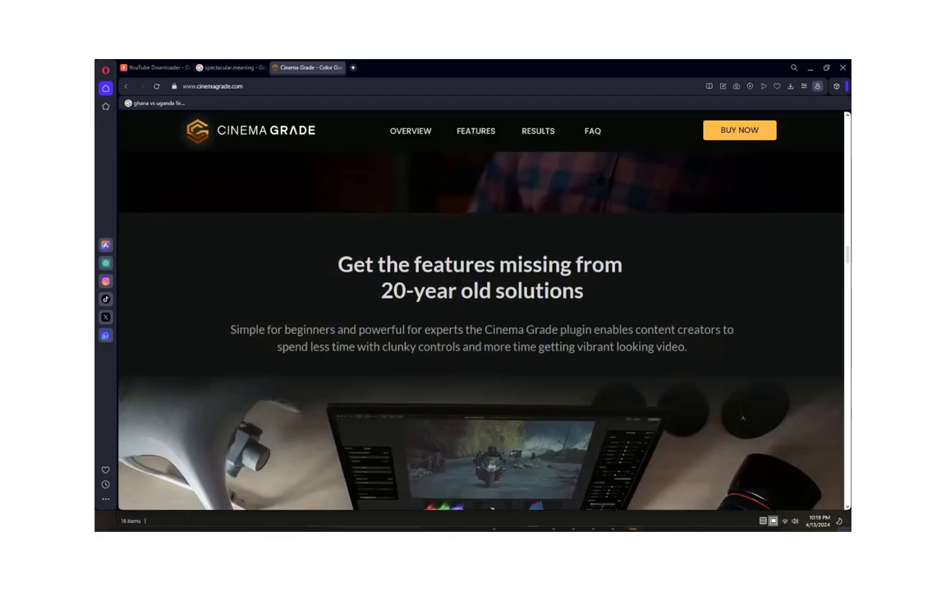
scroll(850, 142, down, 5)
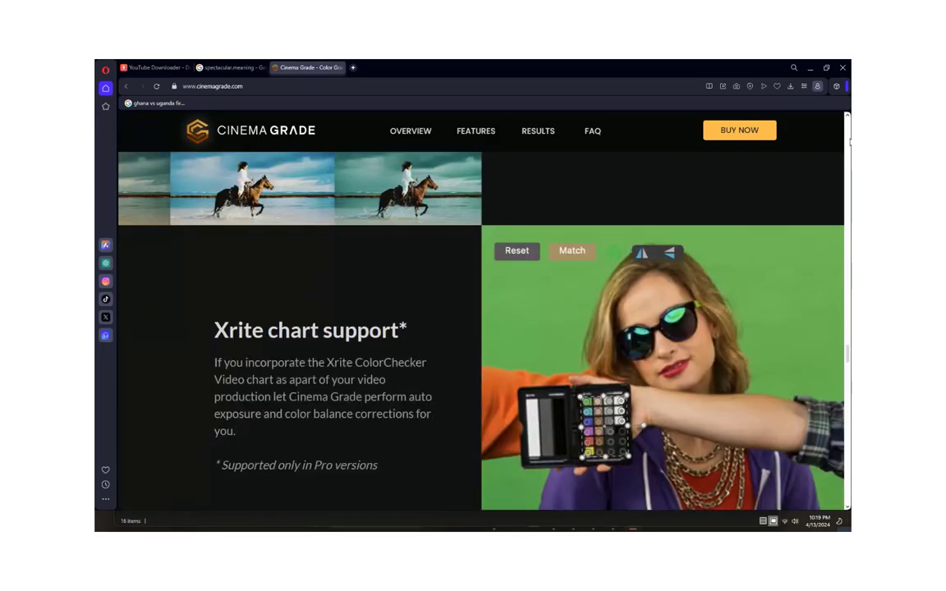
scroll(850, 142, up, 5)
scroll(850, 142, down, 12)
scroll(480, 328, down, 20)
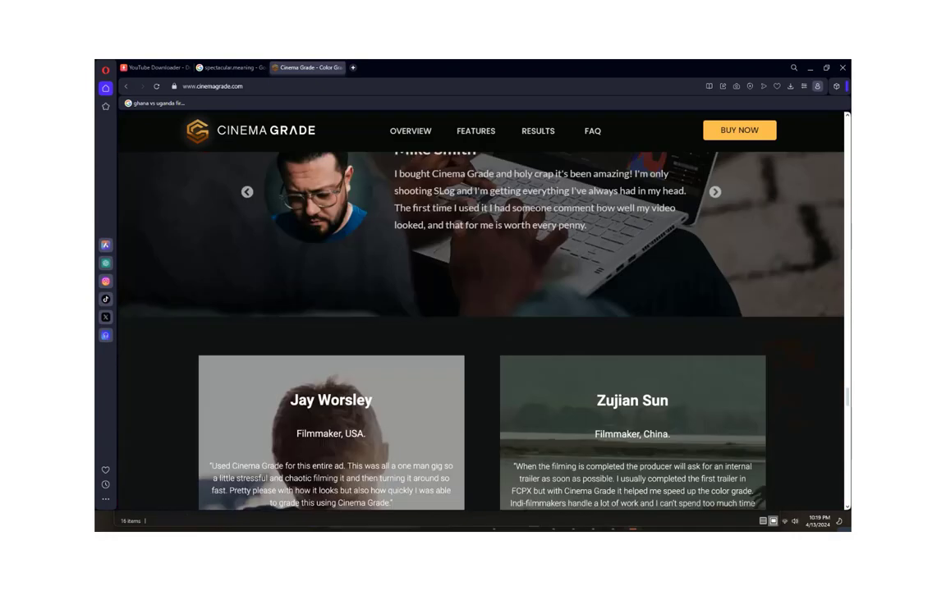
scroll(481, 329, up, 8)
scroll(838, 368, up, 8)
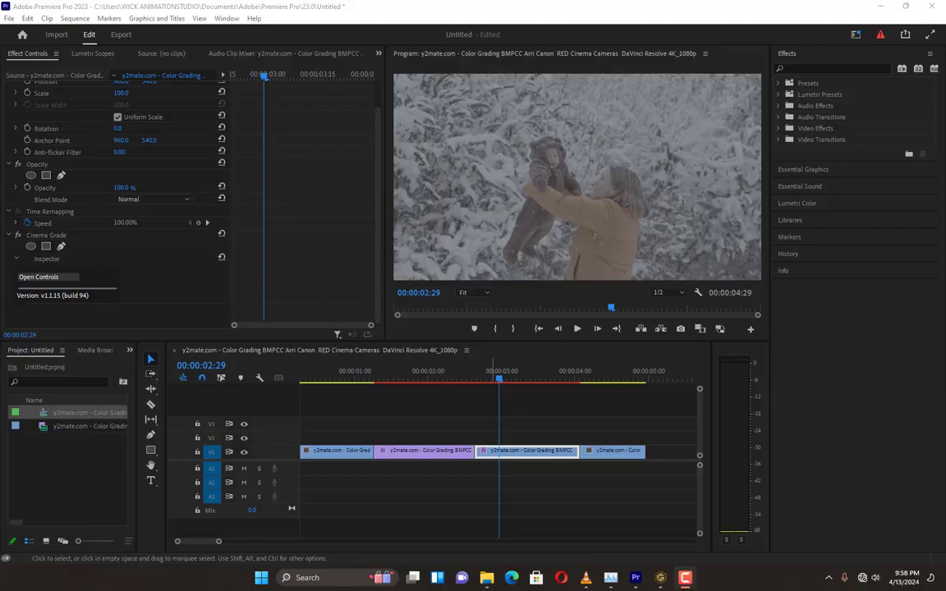
Bring up the Cinema Grade window, reposition it over the editor, and shift the hue of the portrait's brown background
click(660, 577)
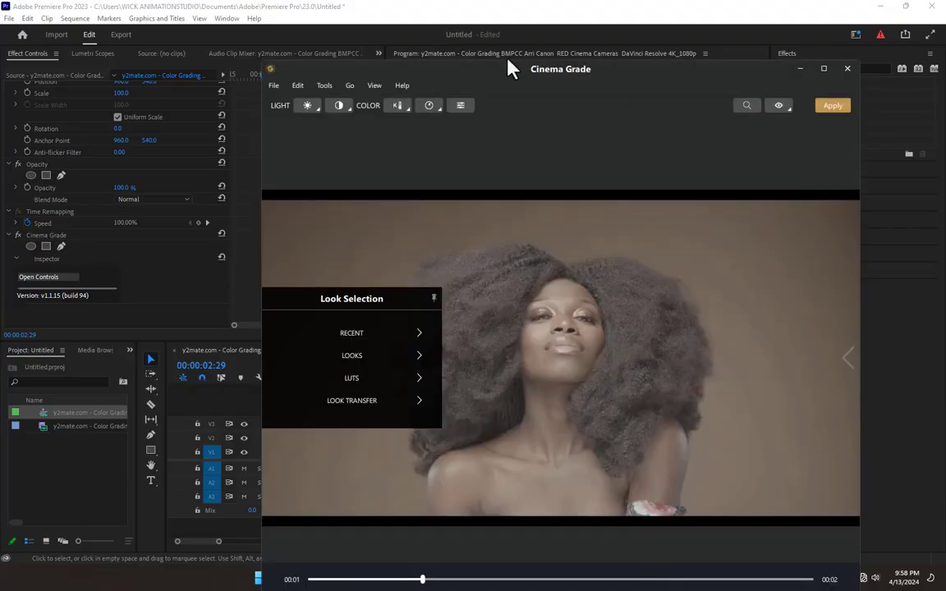
drag(509, 69, 360, 52)
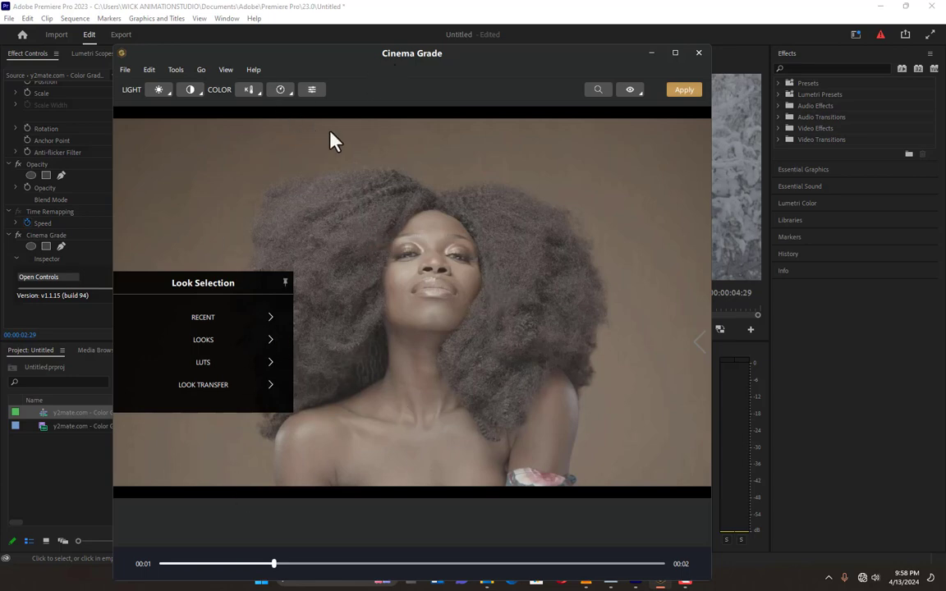
click(310, 93)
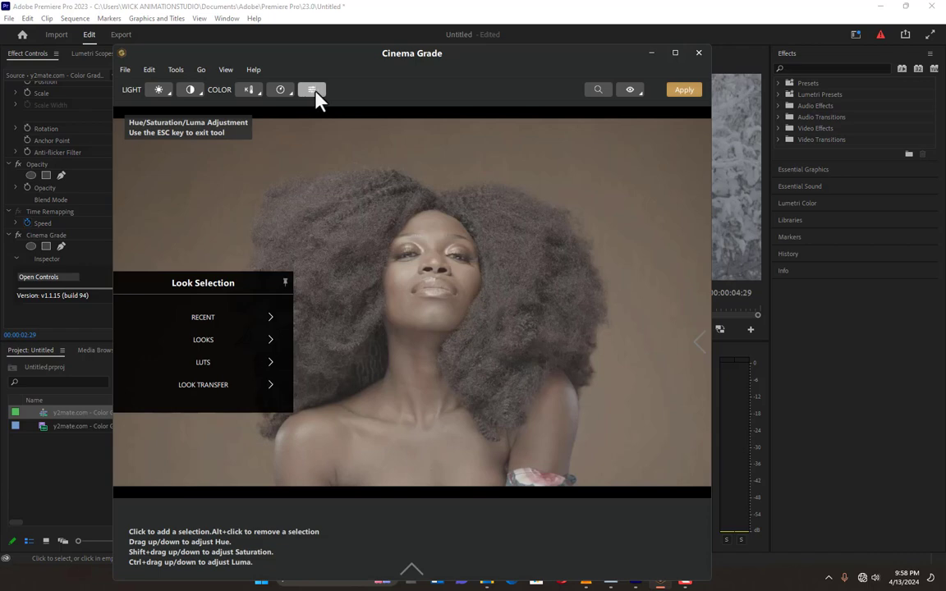
click(623, 279)
drag(623, 199, 620, 243)
Raise the portrait's overall saturation in two passes with the Saturation Adjustment tool
click(280, 90)
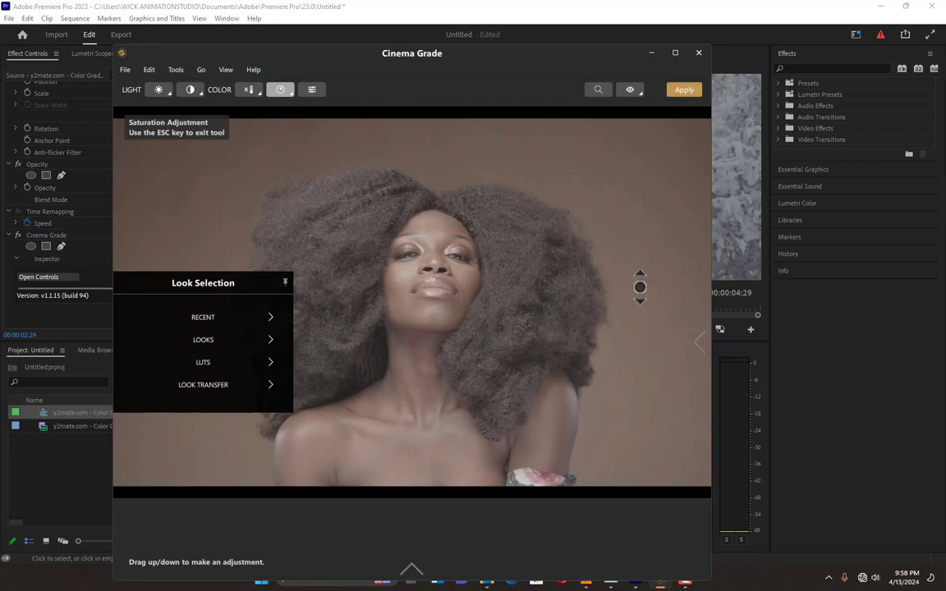
drag(639, 292, 648, 158)
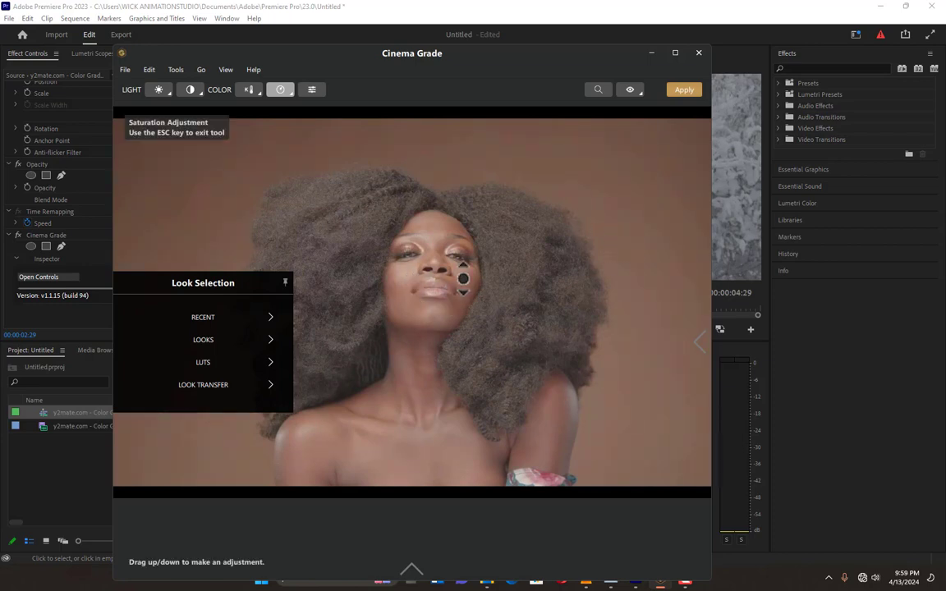
drag(460, 279, 469, 159)
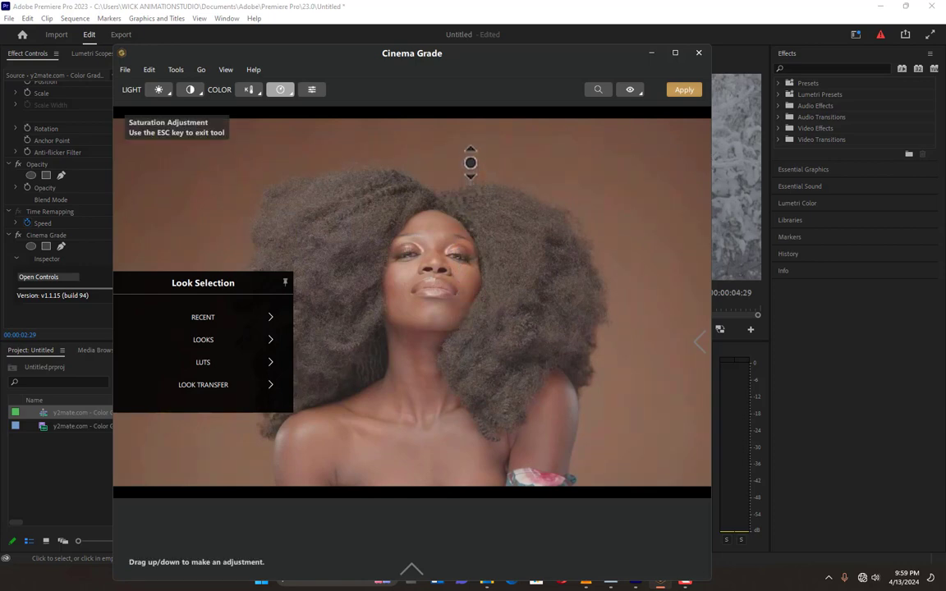
Increase the portrait's contrast and compare the grade with the original using Bypass All
click(192, 92)
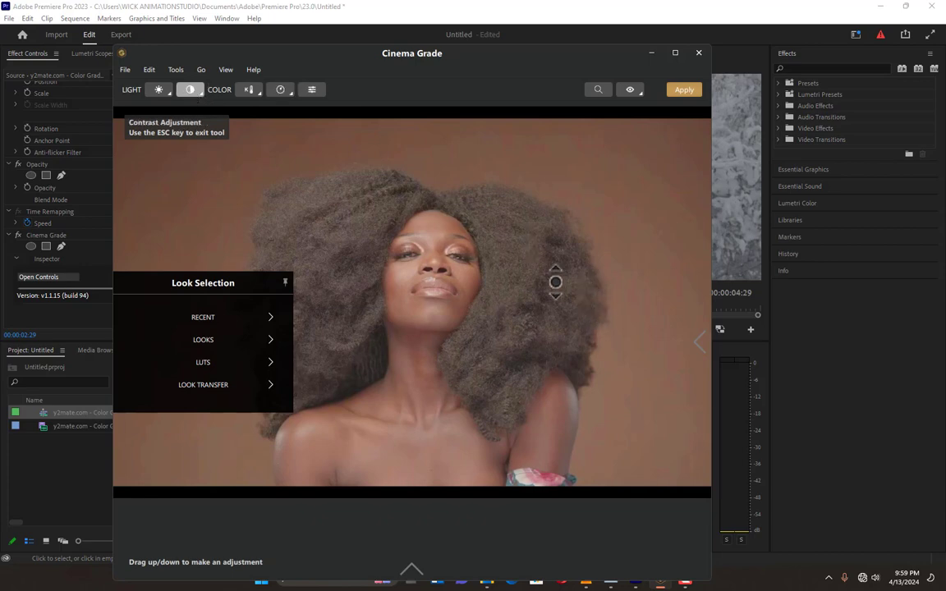
drag(555, 280, 563, 229)
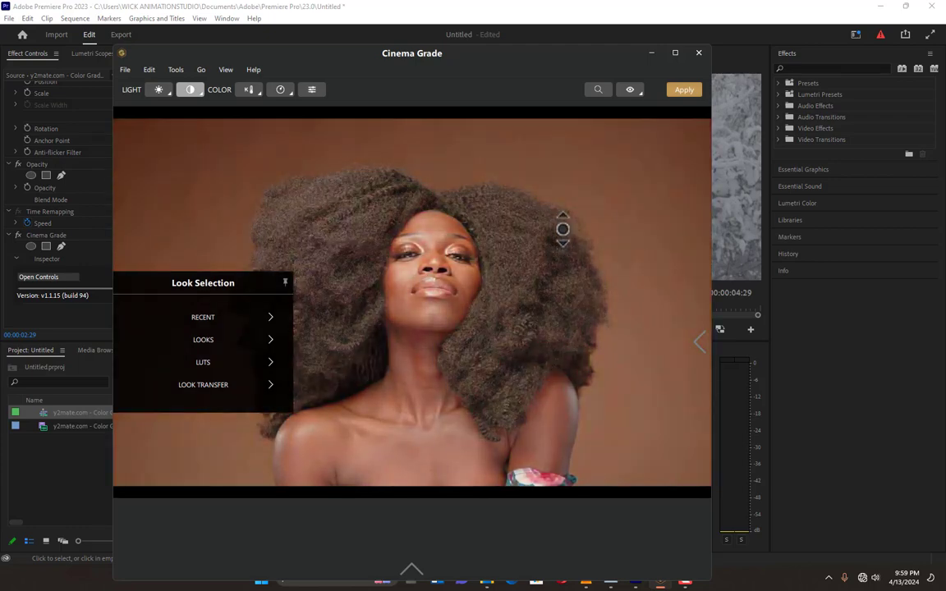
click(634, 92)
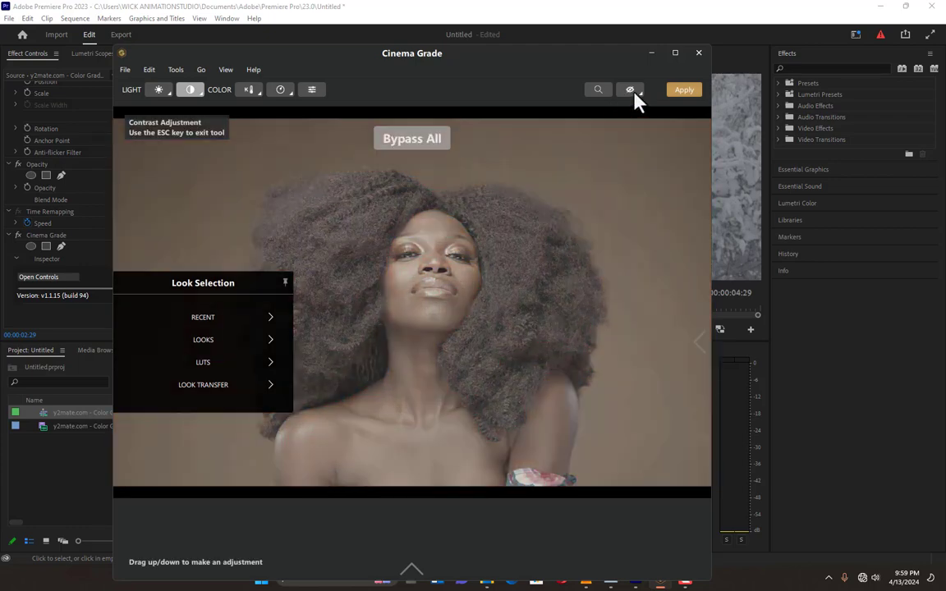
click(634, 92)
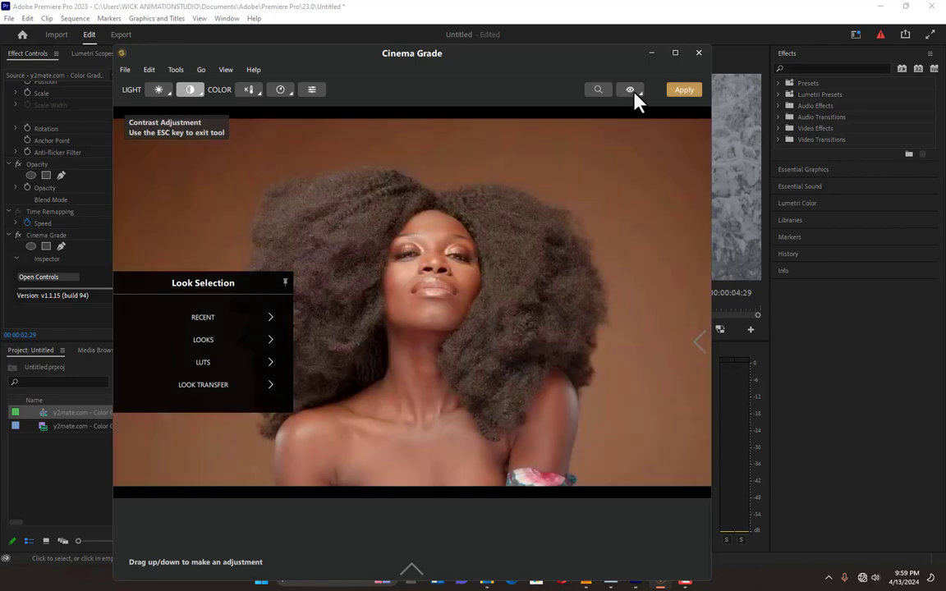
Lower the portrait's exposure and slightly reduce its contrast
click(159, 88)
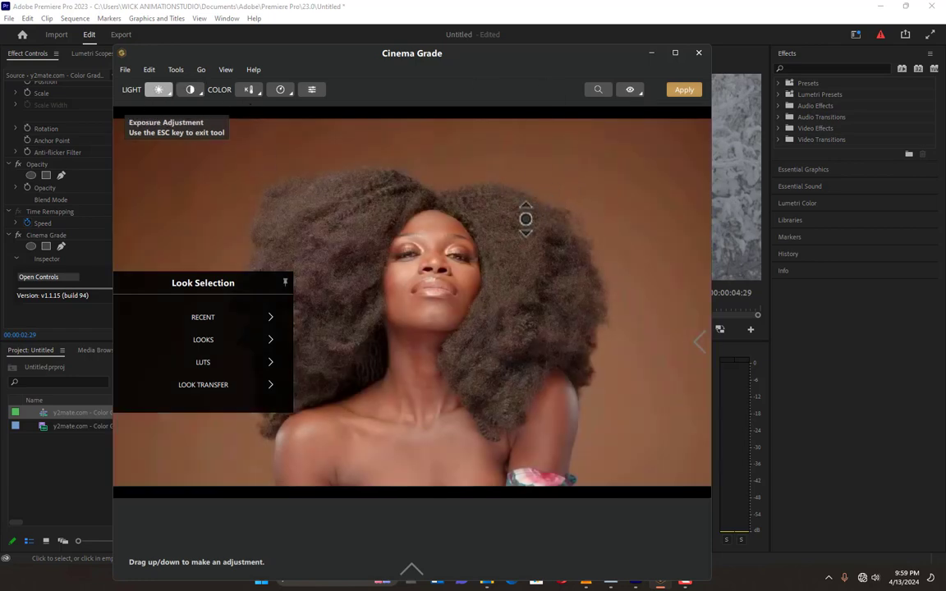
drag(526, 219, 534, 254)
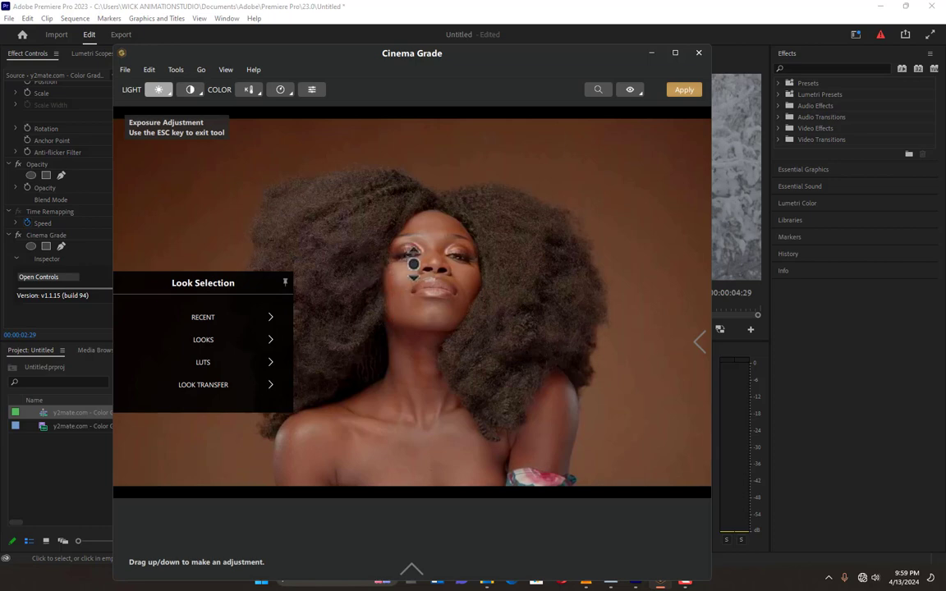
click(190, 90)
mouse_move(557, 216)
mouse_down()
mouse_move(545, 215)
mouse_move(545, 236)
mouse_move(549, 192)
mouse_move(543, 225)
mouse_up()
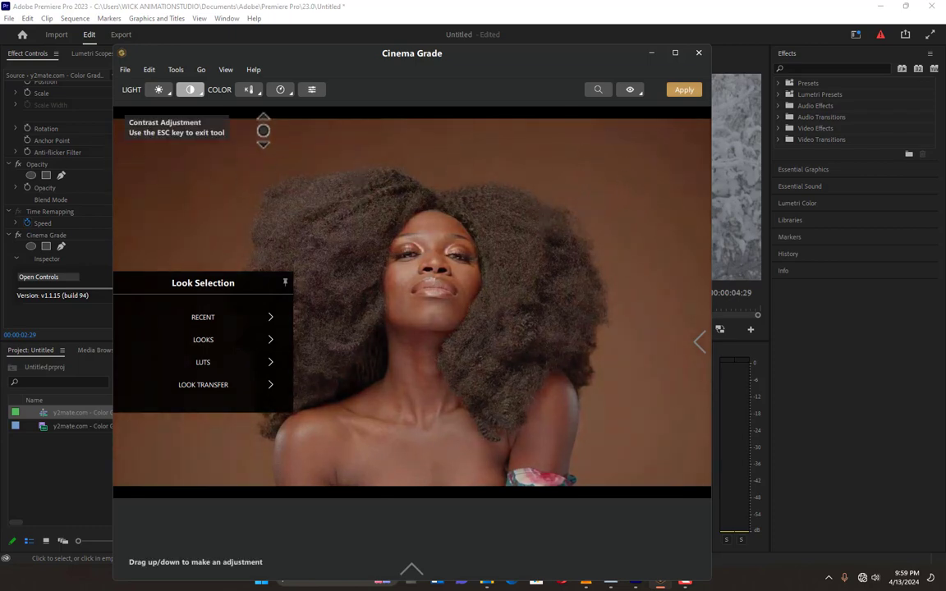
Shift the hue of the backdrop above the hair slightly, and raise the overall saturation further
click(312, 91)
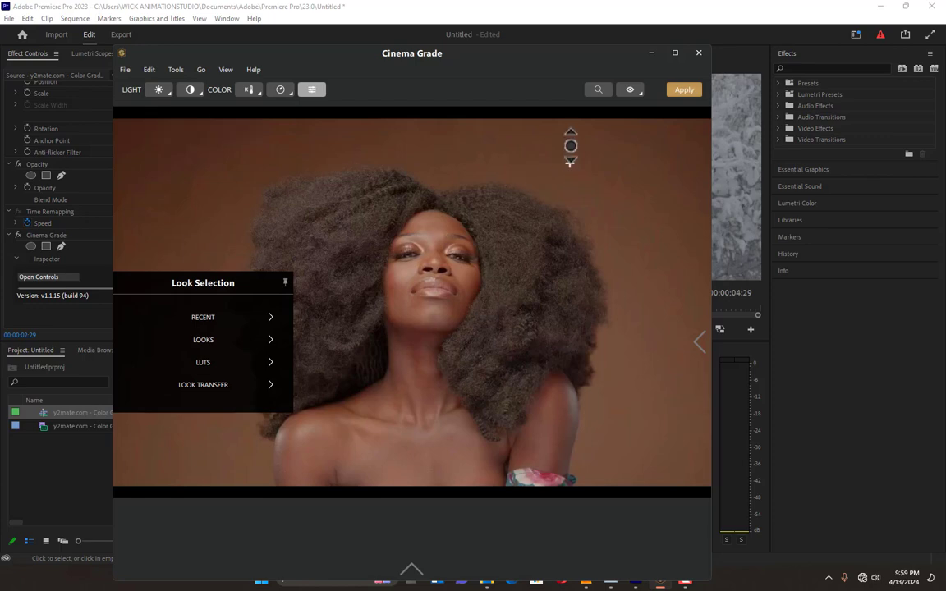
mouse_move(568, 162)
mouse_down()
mouse_move(568, 123)
mouse_move(570, 178)
mouse_up()
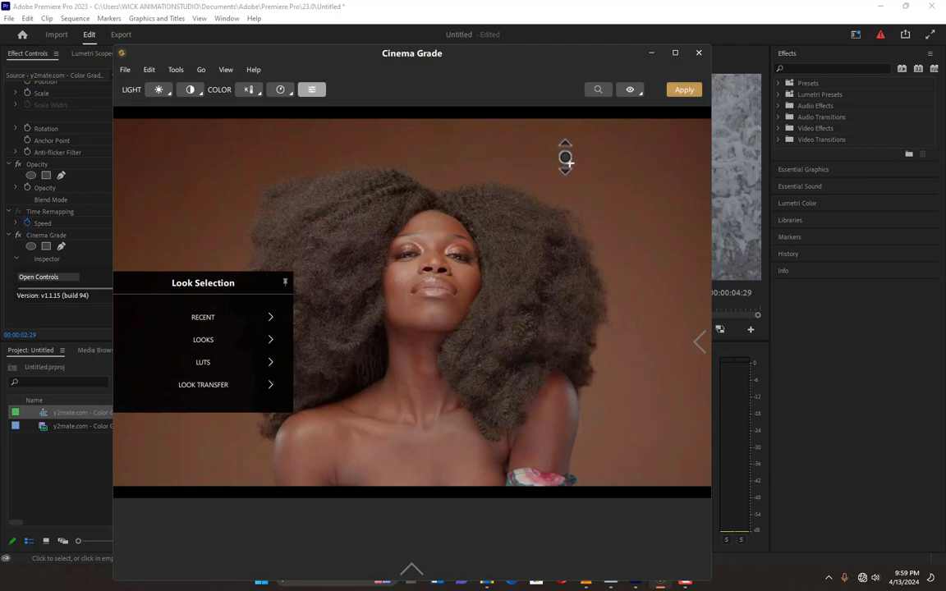
click(280, 90)
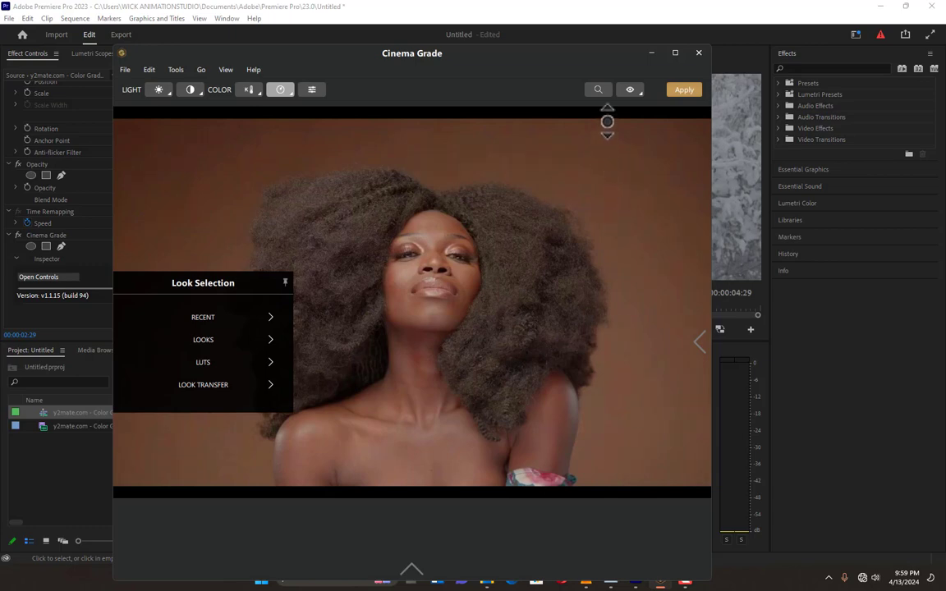
drag(625, 226, 604, 89)
Boost the portrait's contrast slightly and check the result against the ungraded image with Bypass All
click(190, 90)
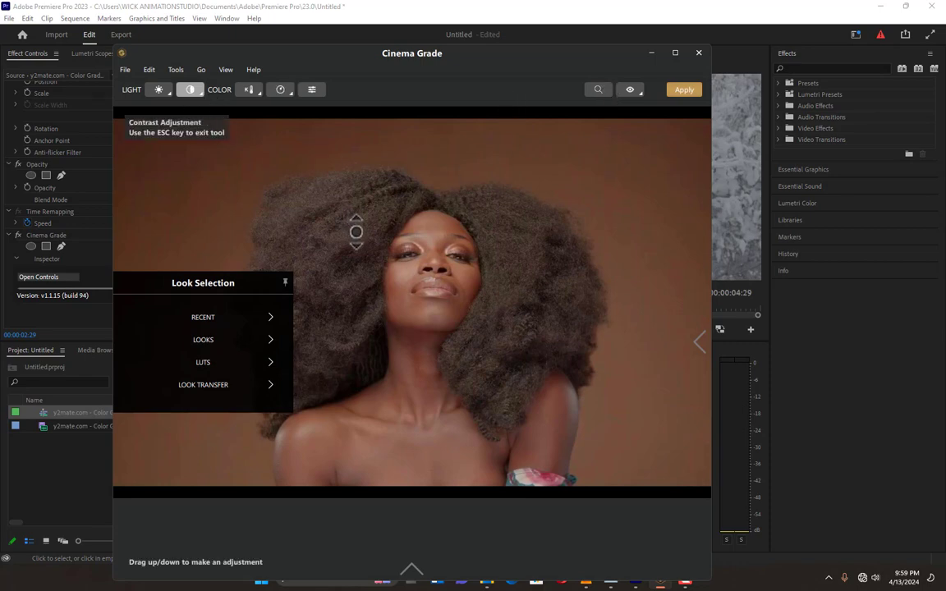
mouse_move(355, 223)
mouse_down()
mouse_move(359, 199)
mouse_move(364, 212)
mouse_up()
click(640, 93)
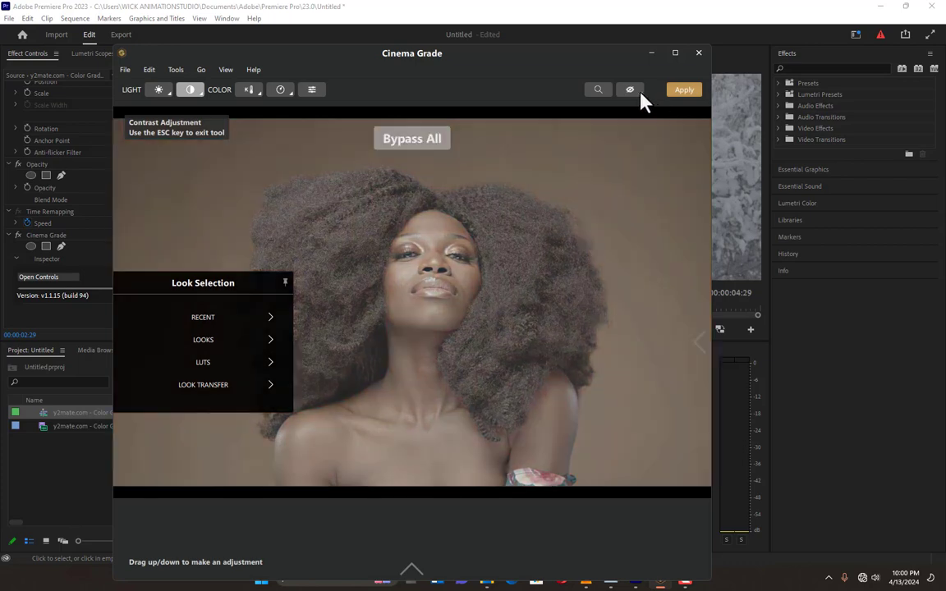
click(640, 93)
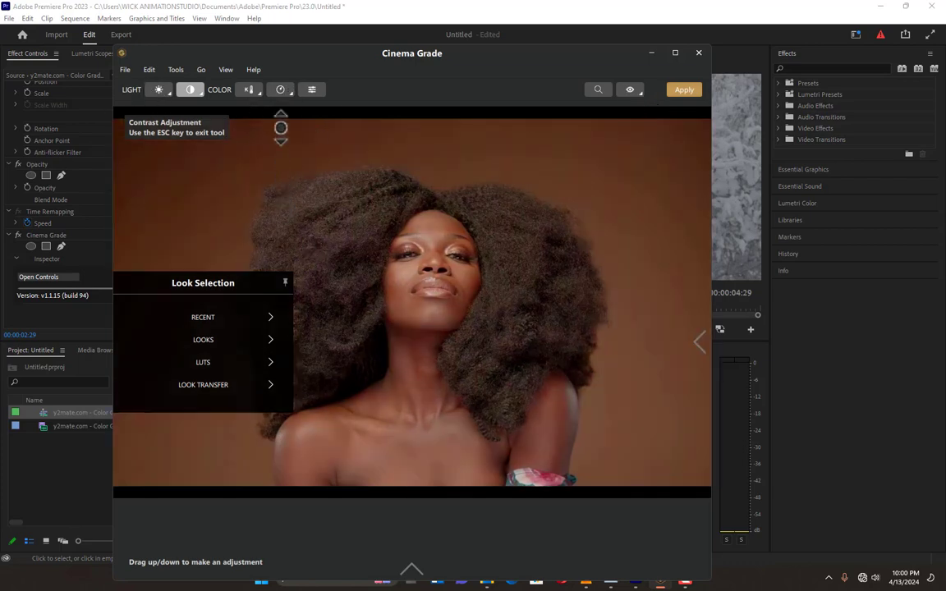
Make the portrait's color temperature slightly warmer and compare the finished grade with the bypassed original
click(251, 92)
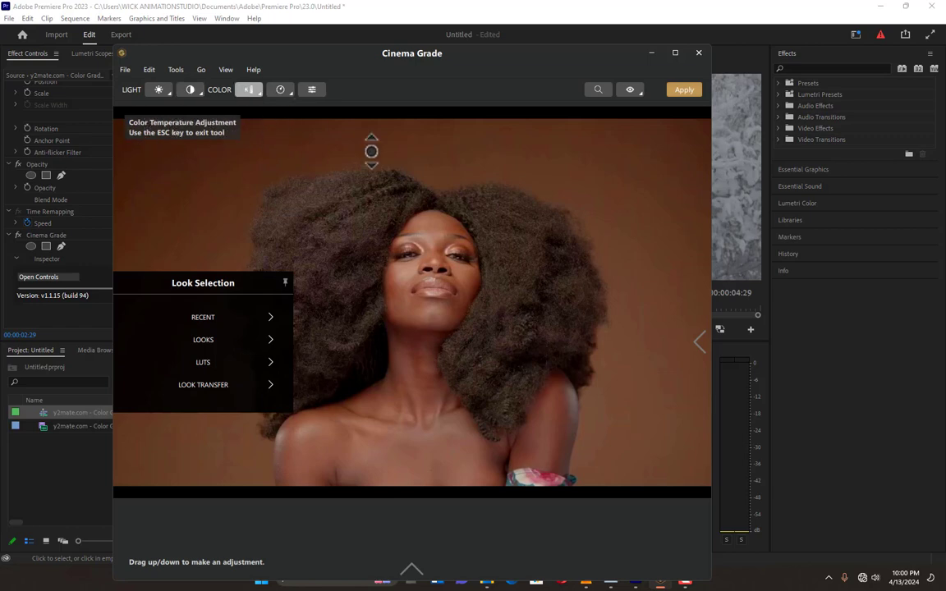
mouse_move(600, 207)
mouse_down()
mouse_move(598, 223)
mouse_move(597, 187)
mouse_up()
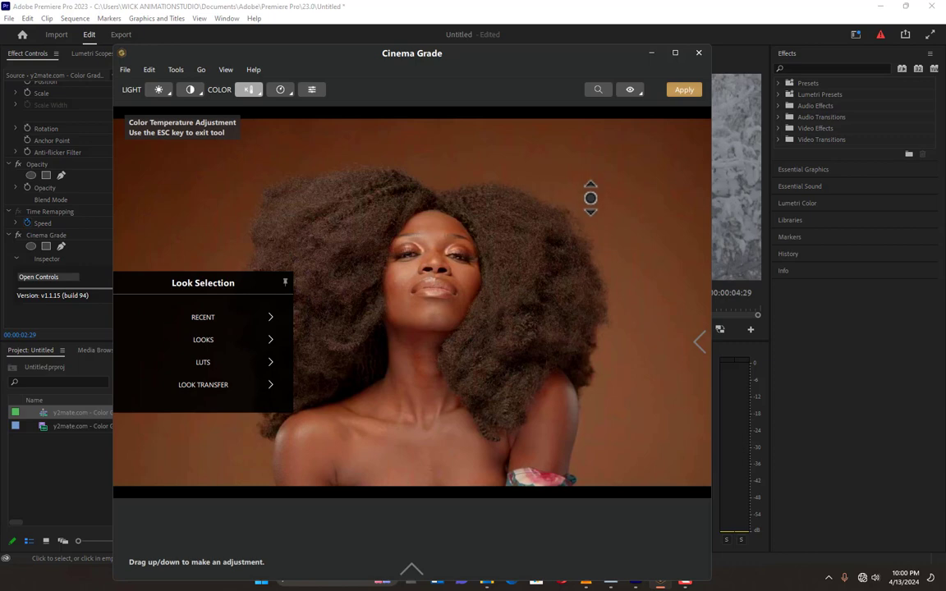
drag(592, 198, 589, 201)
click(633, 92)
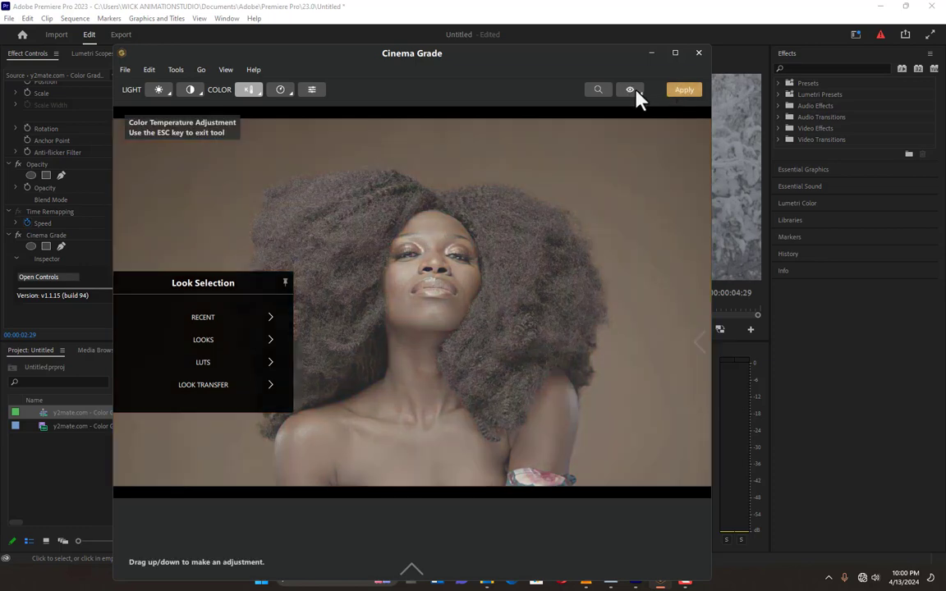
click(633, 91)
Apply the Cinema Grade adjustments to the clip and move the plugin window clear of the timeline
mouse_move(354, 52)
mouse_down()
mouse_move(354, 323)
mouse_move(338, 207)
mouse_move(289, 41)
mouse_move(349, 46)
mouse_up()
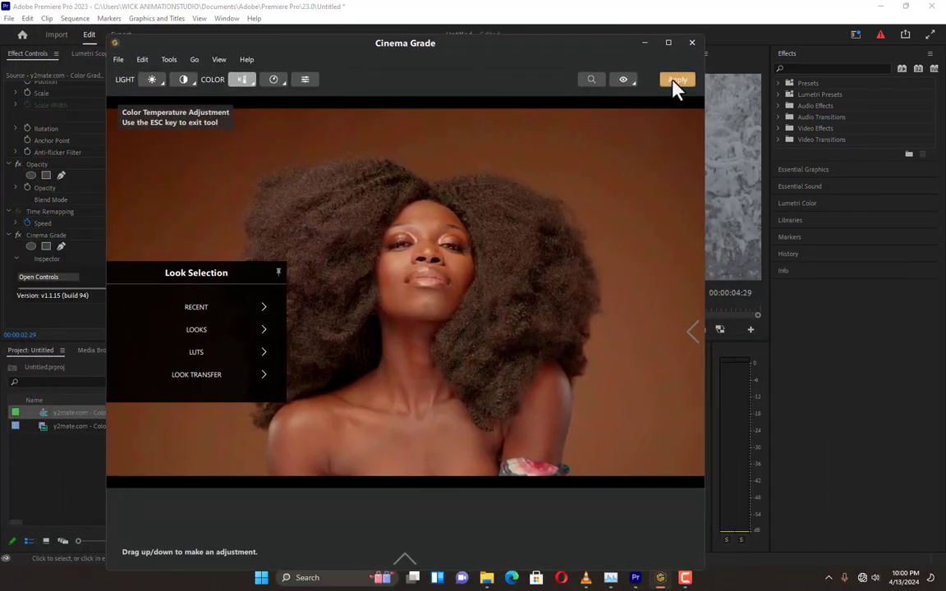
click(675, 82)
drag(566, 51, 161, 148)
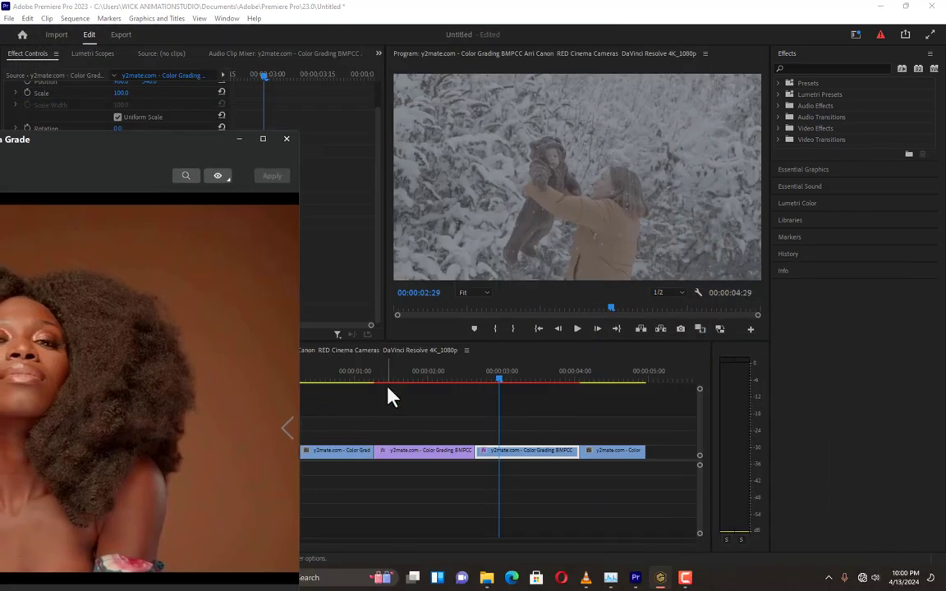
Show the portrait clip at 00:00:01:21 and toggle its Cinema Grade effect off and on to compare the grade
click(407, 380)
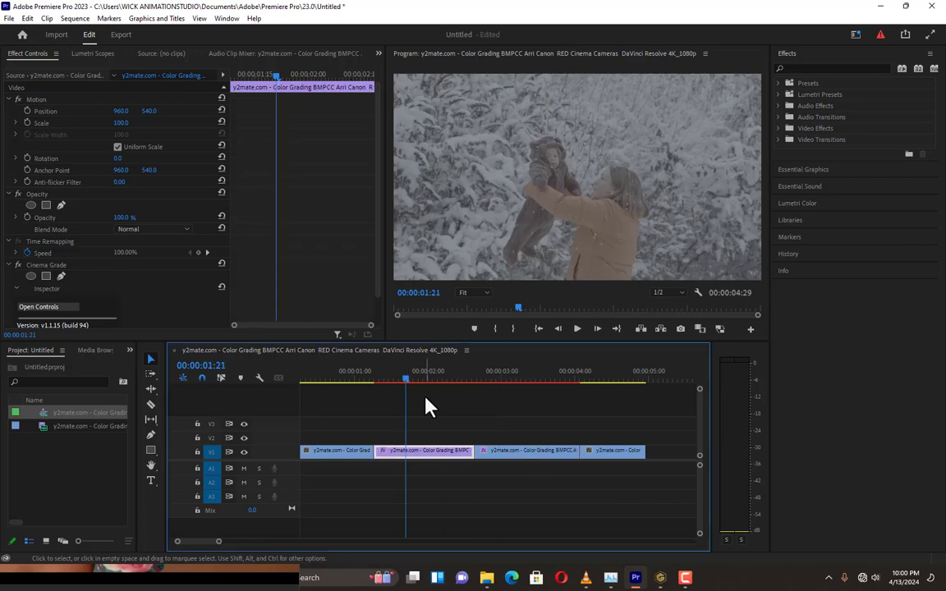
click(18, 266)
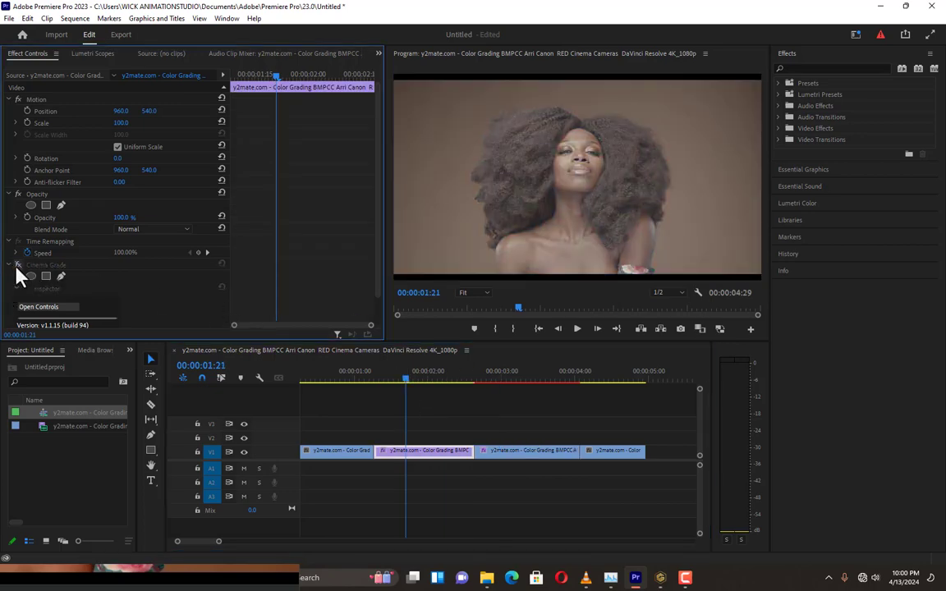
click(18, 266)
click(17, 266)
click(18, 266)
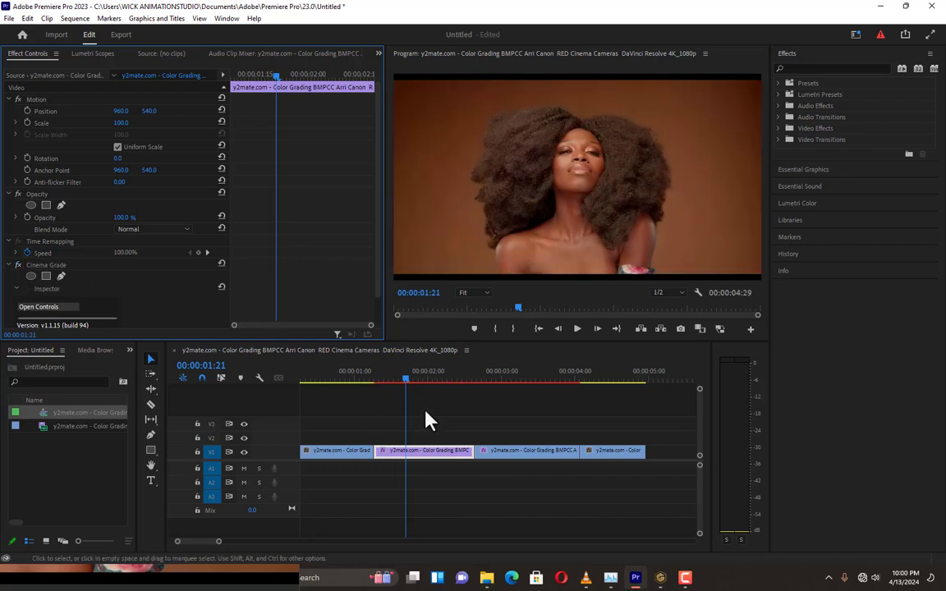
Move the playhead to 00:00:00:28 in the first clip and close the Cinema Grade window
click(349, 380)
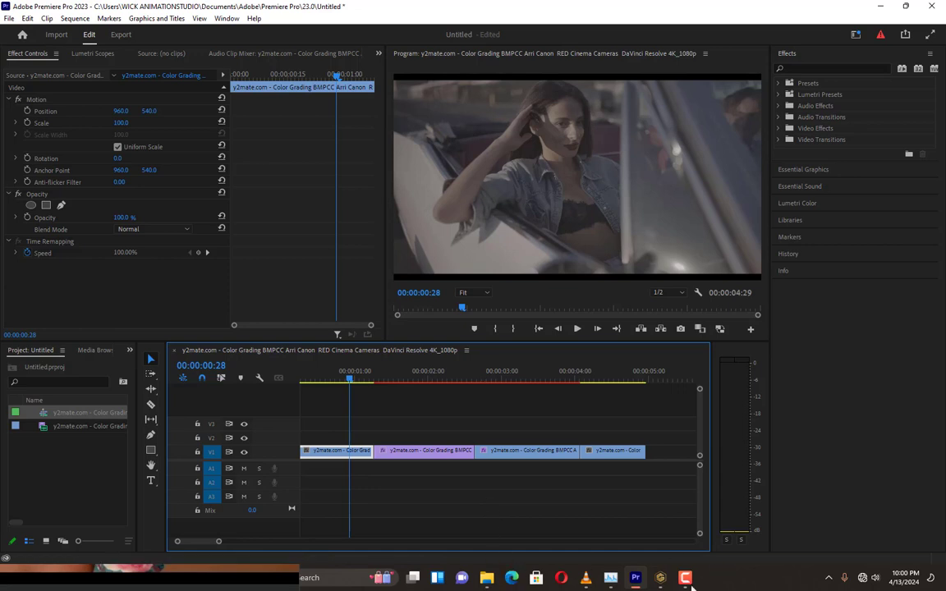
click(660, 581)
click(287, 141)
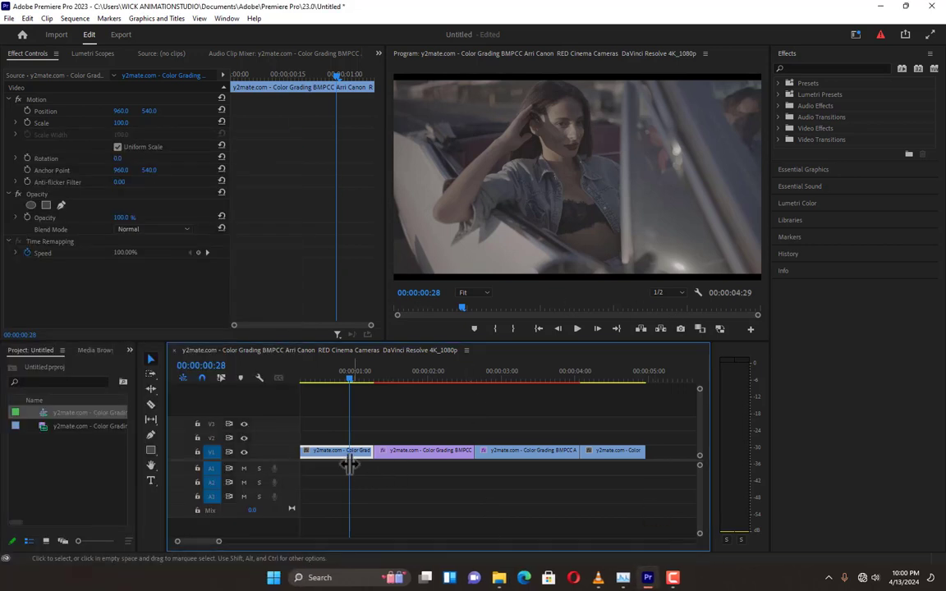
Find the Cinema Grade video effect, add it to the first clip and open its controls
click(806, 68)
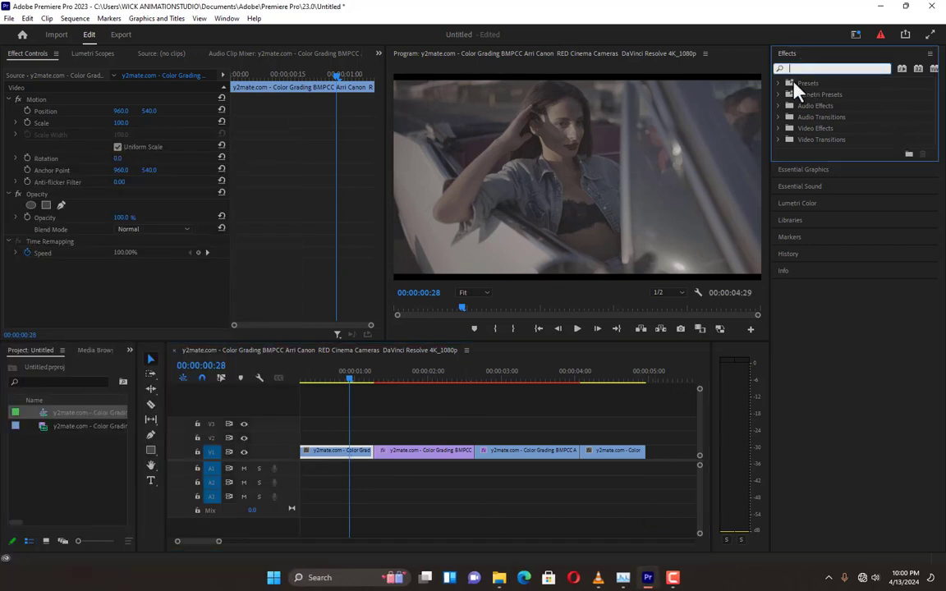
text(c)
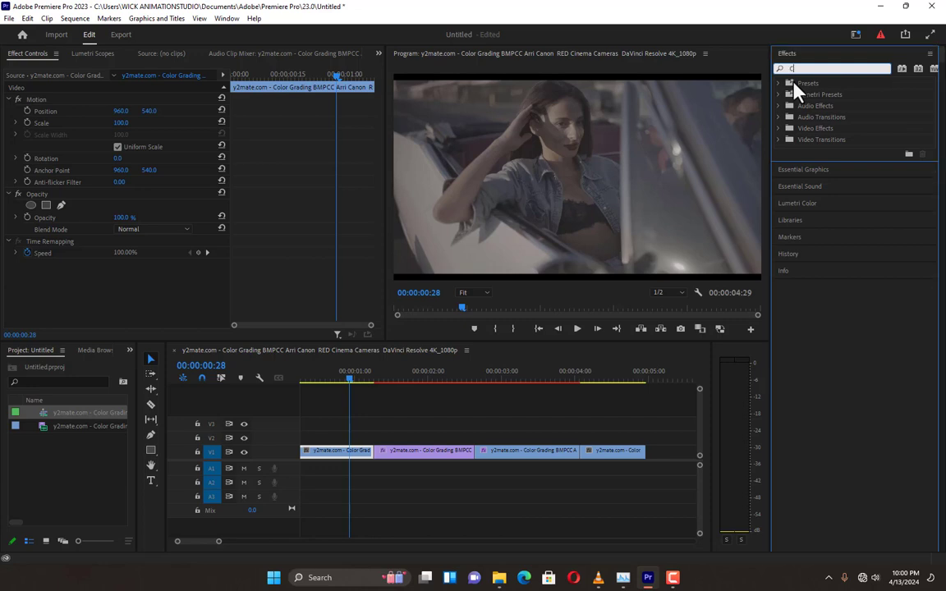
text(INEM)
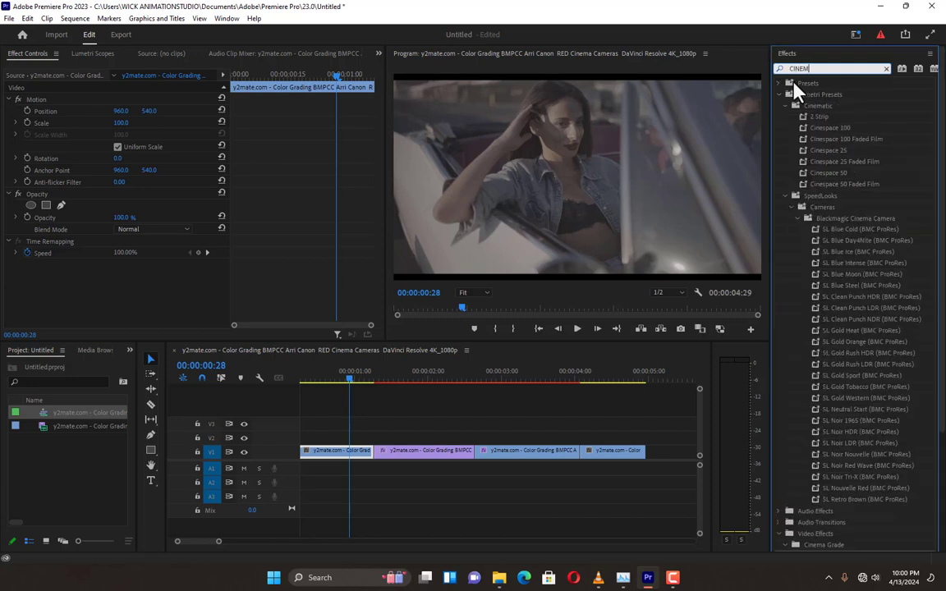
text(A GRADE)
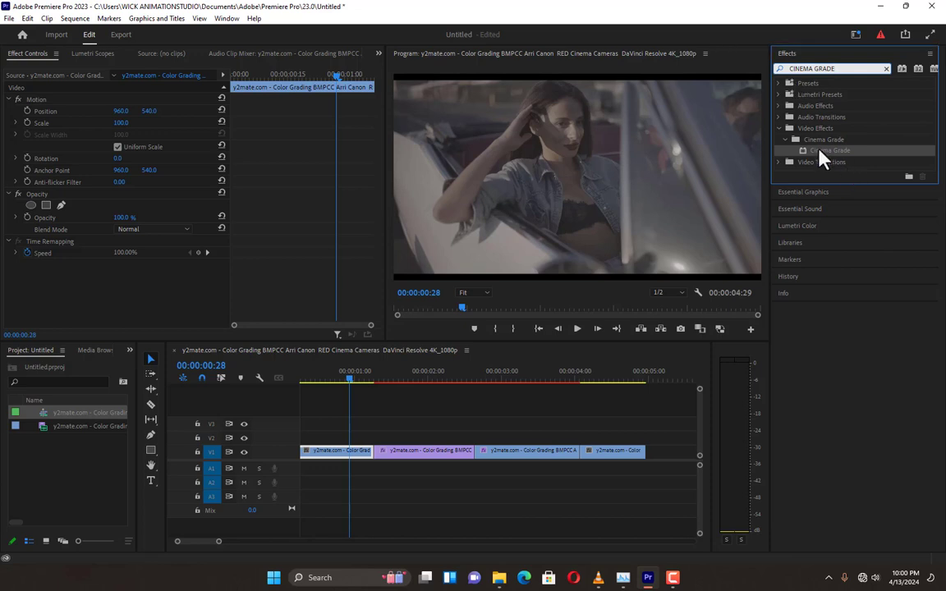
drag(819, 153, 345, 460)
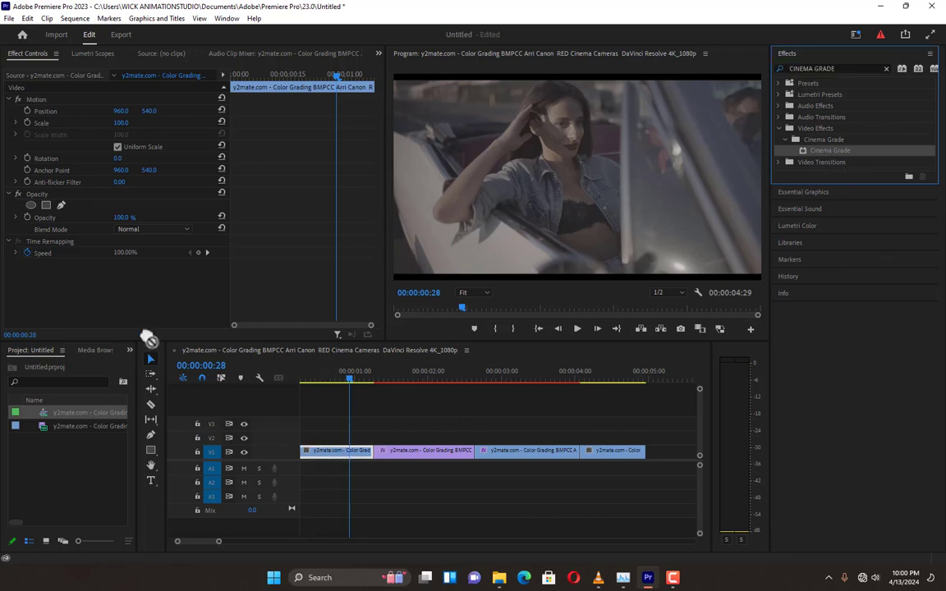
click(380, 314)
scroll(70, 325, down, 2)
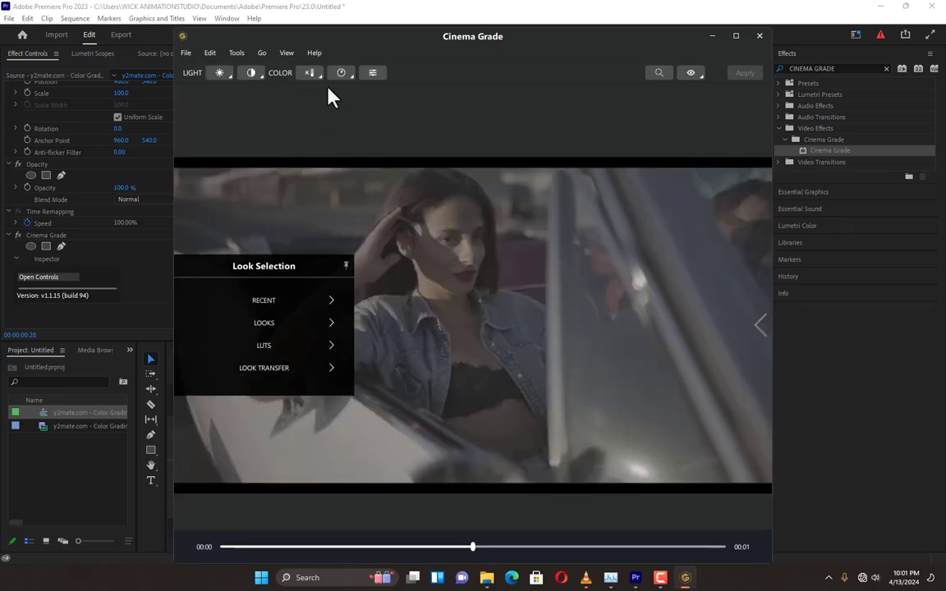
Raise the first clip's saturation to 100 and shift the hue of the woman's skin tones slightly
click(251, 72)
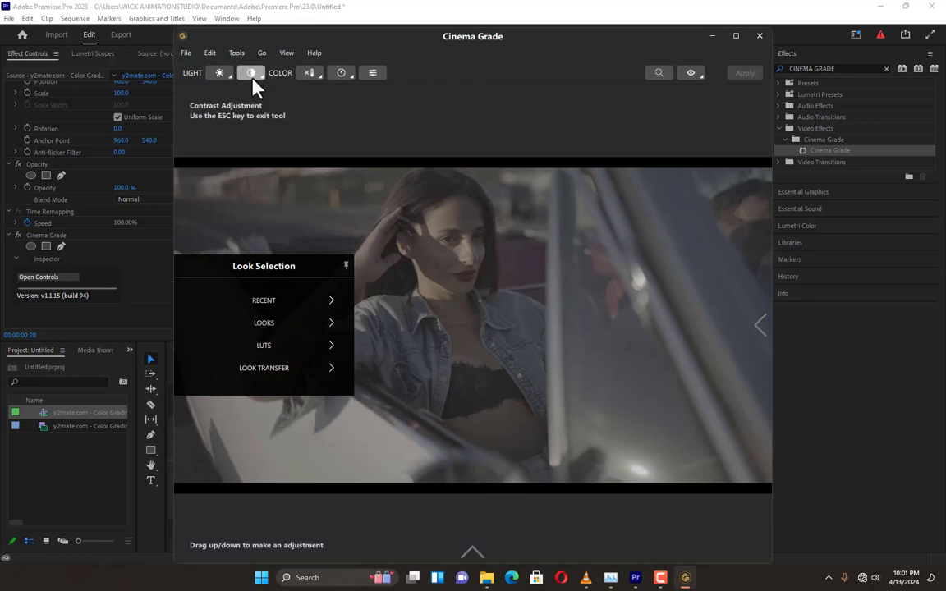
click(372, 72)
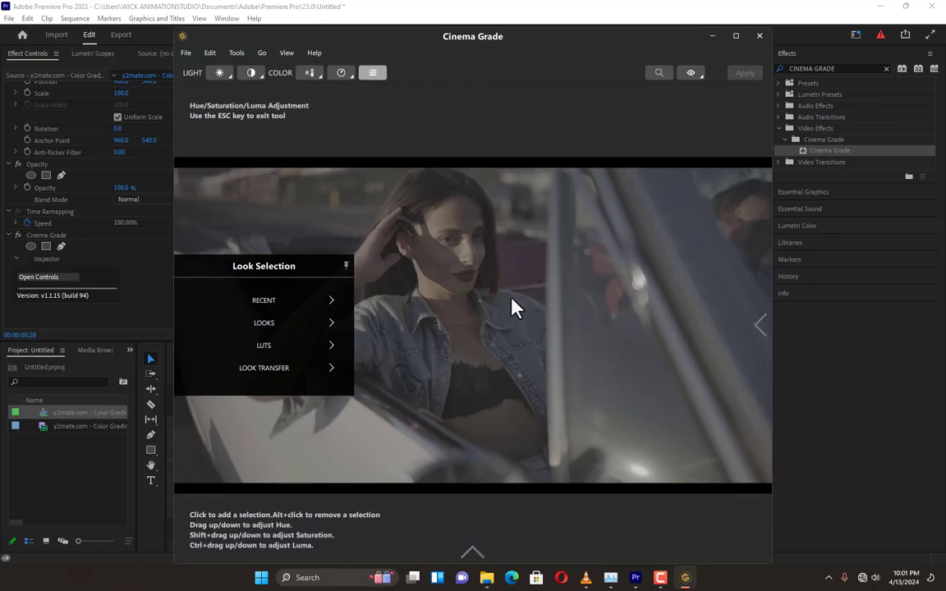
click(341, 72)
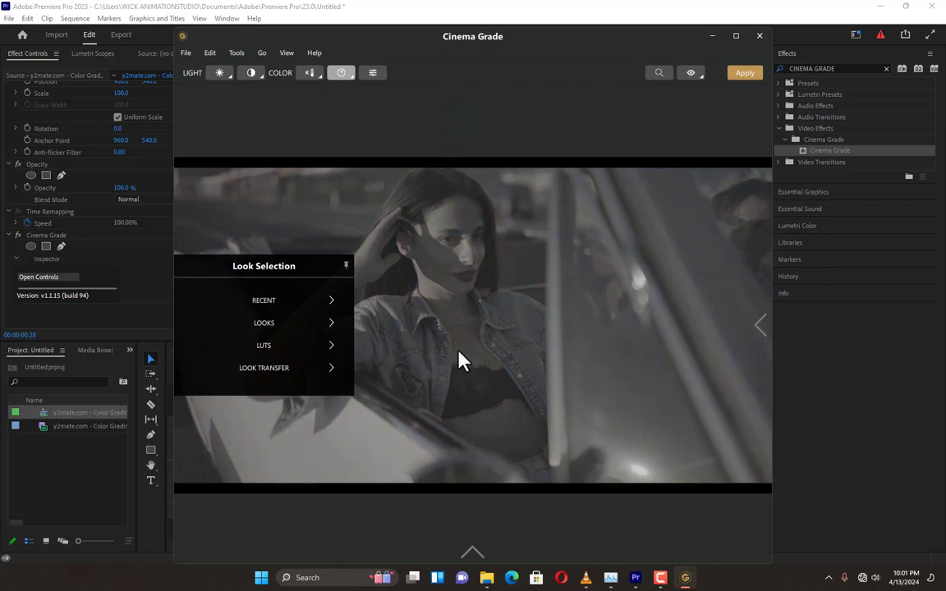
click(372, 72)
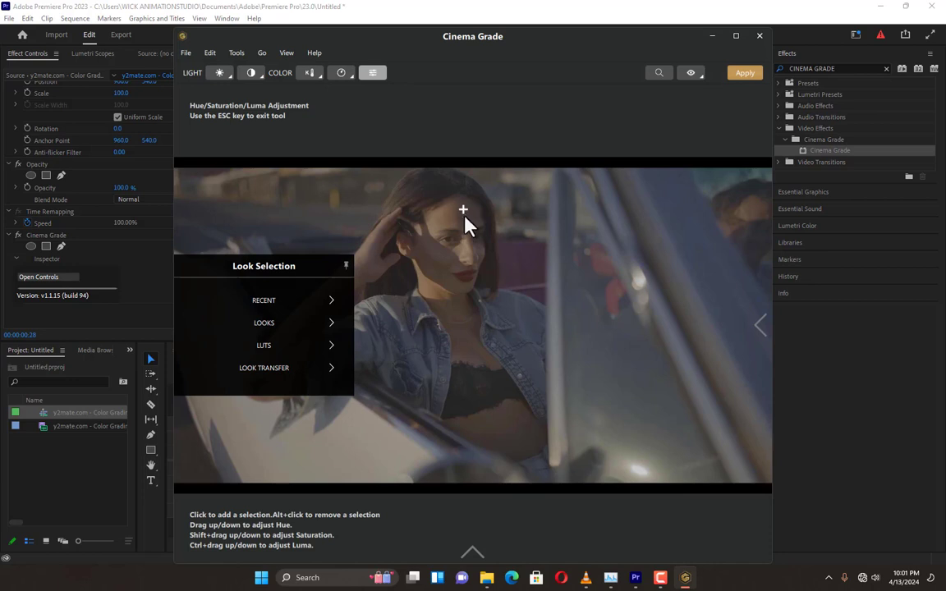
drag(464, 216, 464, 229)
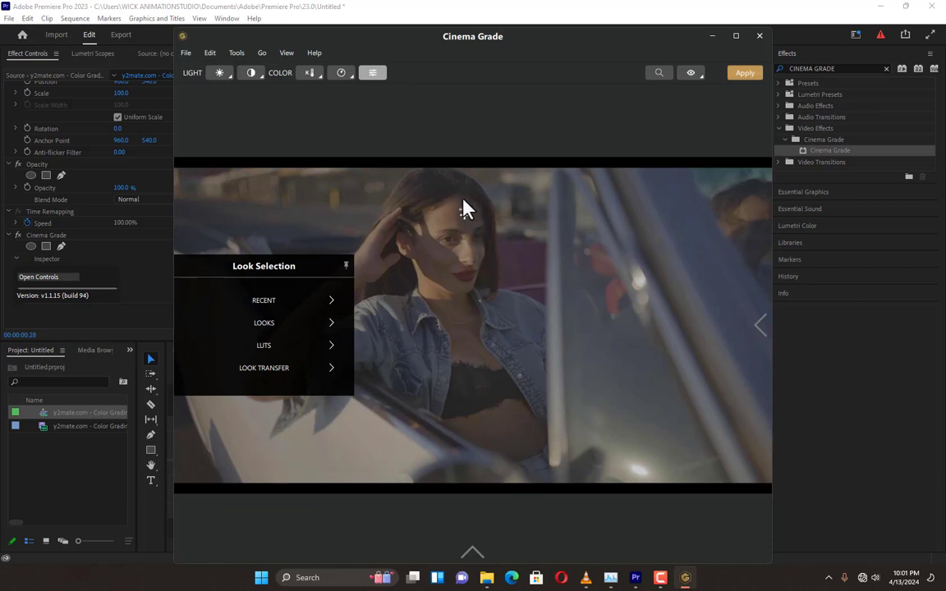
Increase the car shot's contrast and raise its exposure to about 1.48
click(243, 73)
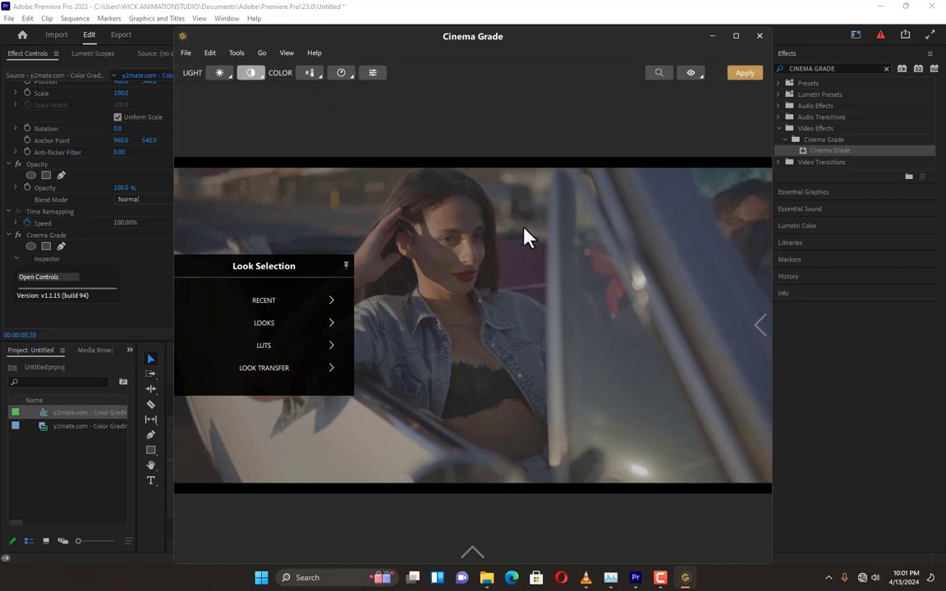
drag(528, 195, 518, 217)
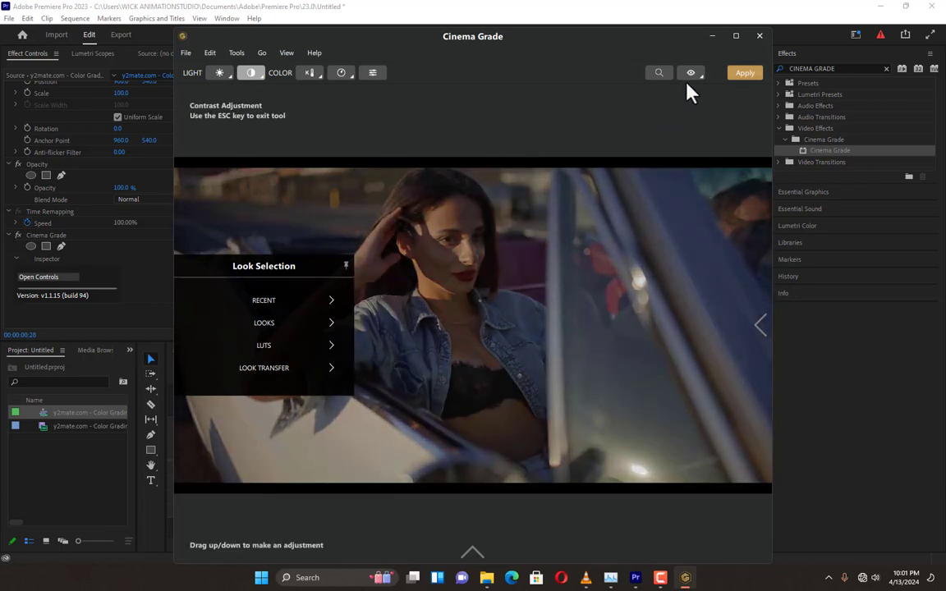
drag(690, 73, 691, 73)
click(219, 72)
drag(416, 197, 570, 226)
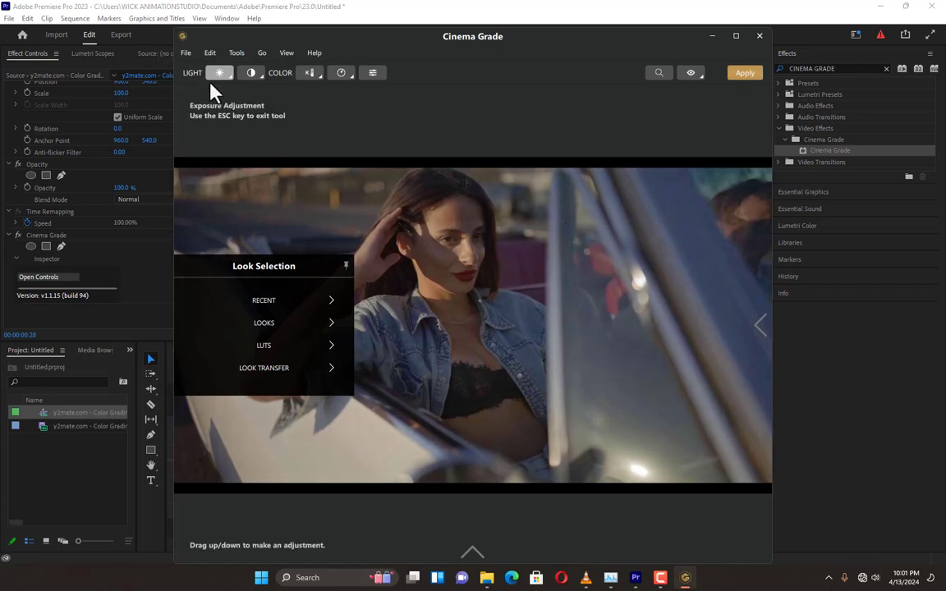
mouse_move(560, 262)
mouse_down()
mouse_move(564, 236)
mouse_move(562, 251)
mouse_up()
Refine the car shot's contrast to about 61 and set its color temperature to about 6351
click(252, 74)
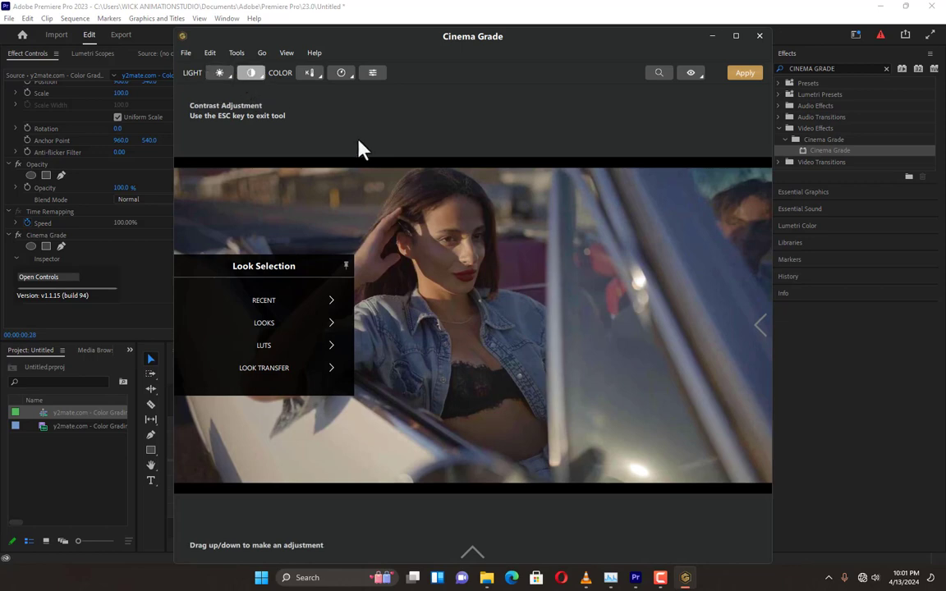
drag(507, 222, 509, 238)
drag(514, 200, 513, 193)
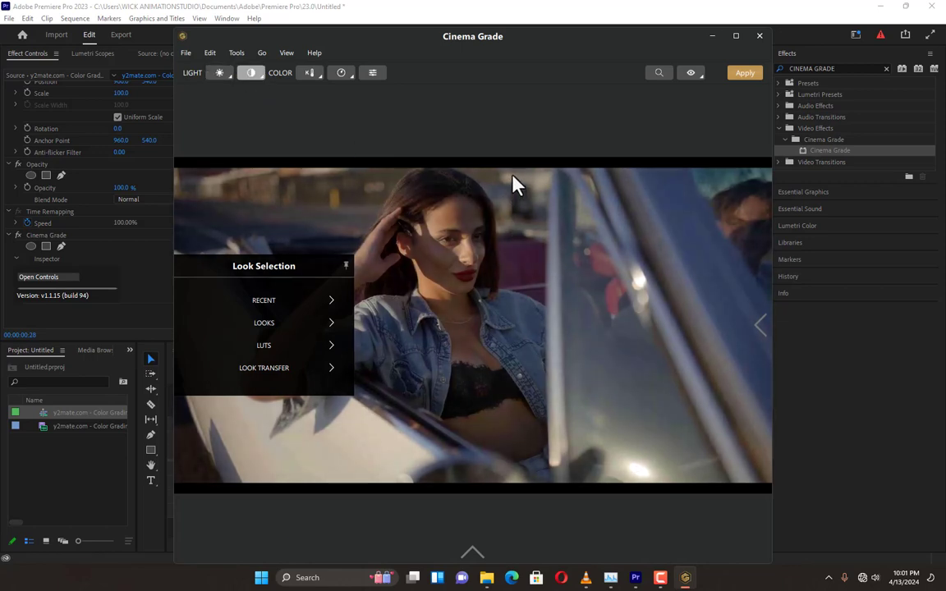
drag(514, 185, 514, 183)
click(309, 74)
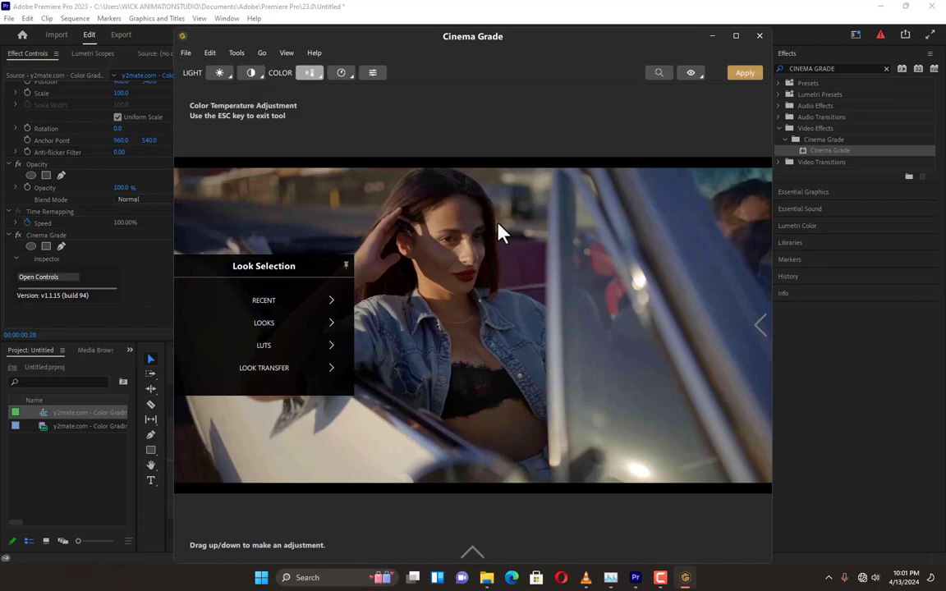
drag(501, 224, 527, 229)
Tune the color vectors by adjusting the red saturation, setting the blue hue to 42 and shifting the yellow hue
mouse_move(754, 324)
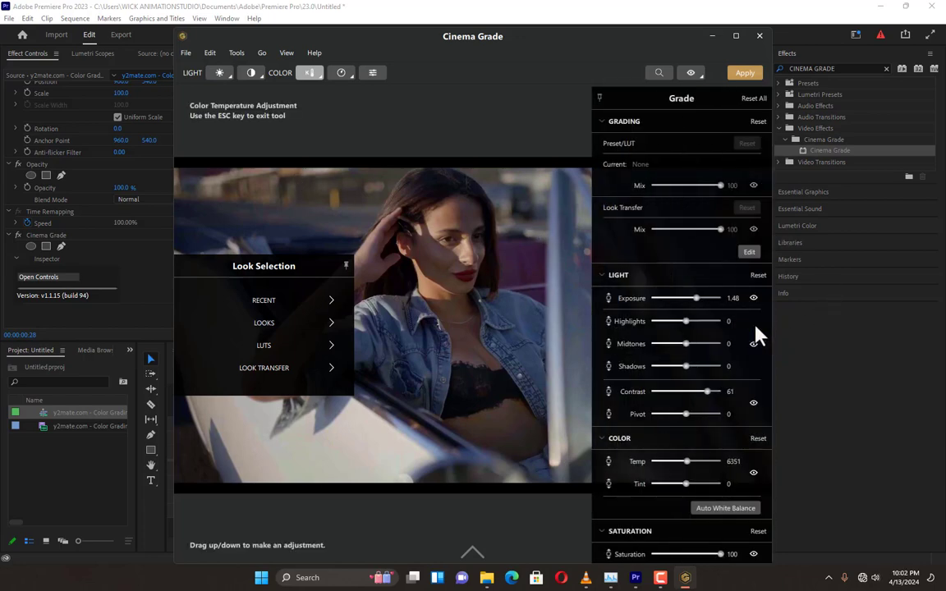
scroll(692, 274, down, 6)
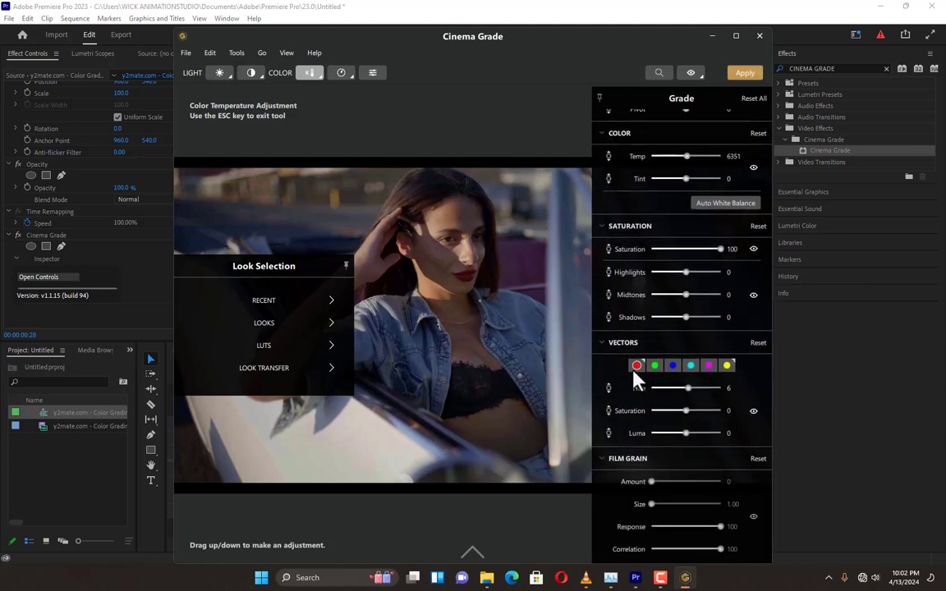
mouse_move(687, 411)
mouse_down()
mouse_move(710, 411)
mouse_move(671, 413)
mouse_move(703, 413)
mouse_up()
click(674, 366)
drag(606, 388, 700, 396)
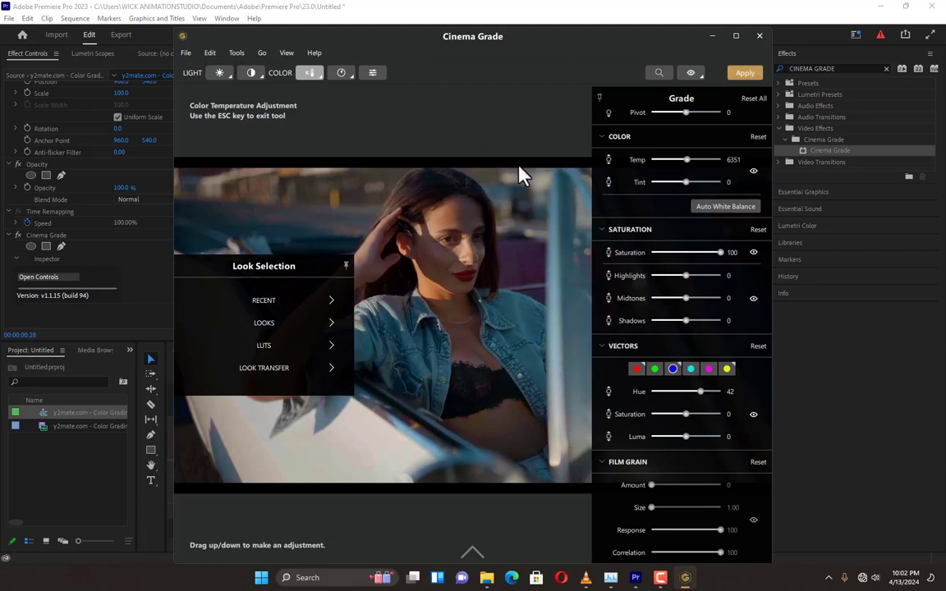
click(727, 369)
mouse_move(689, 393)
mouse_down()
mouse_move(716, 393)
mouse_move(680, 397)
mouse_move(693, 392)
mouse_up()
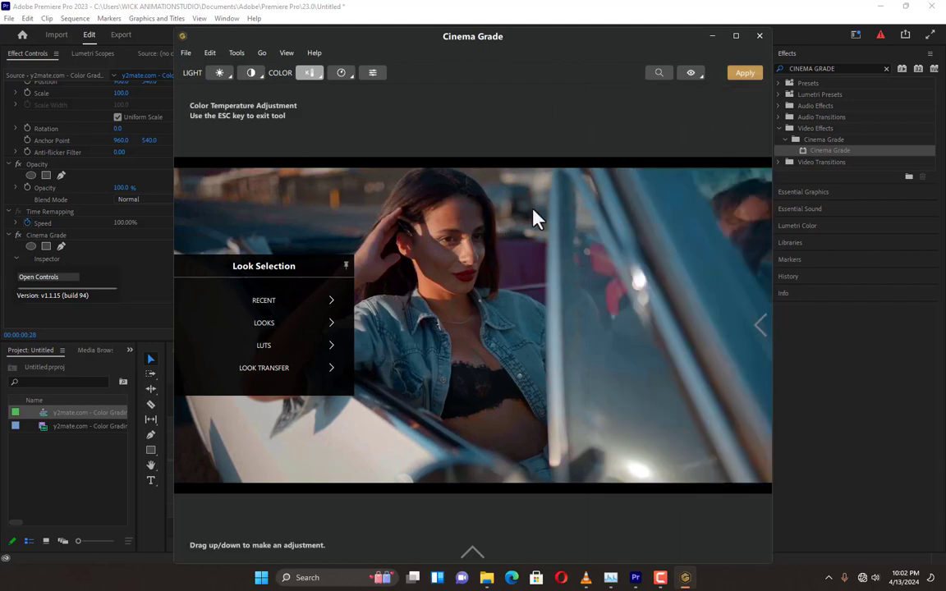
Compare the grade with the bypassed original and fine-tune the overall saturation and the hue of the car's blue tones
click(693, 73)
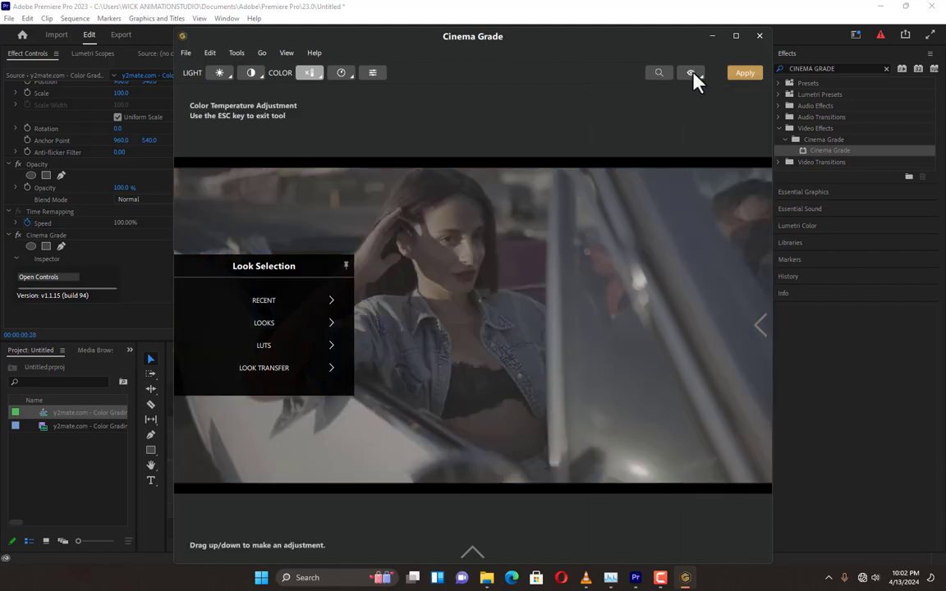
click(693, 73)
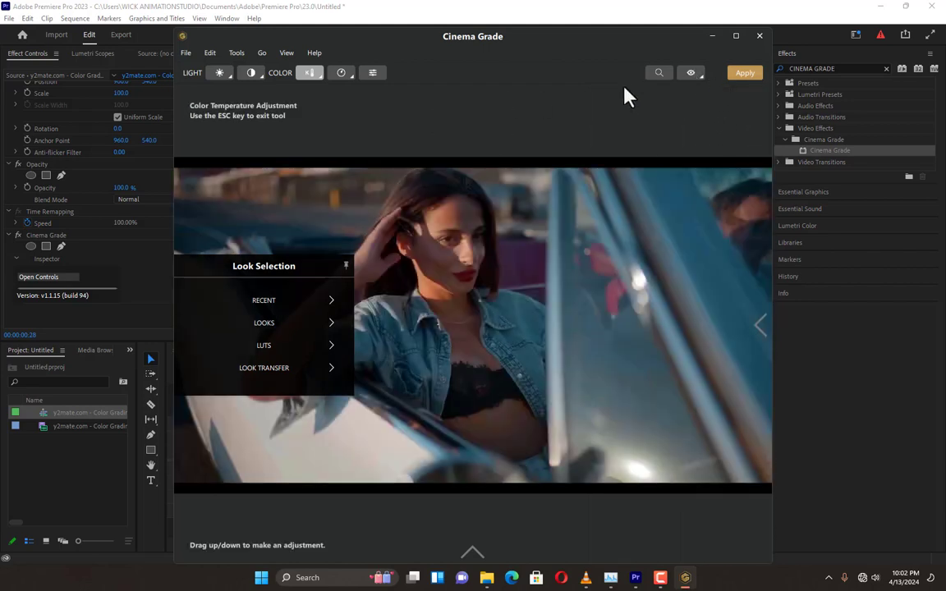
click(341, 73)
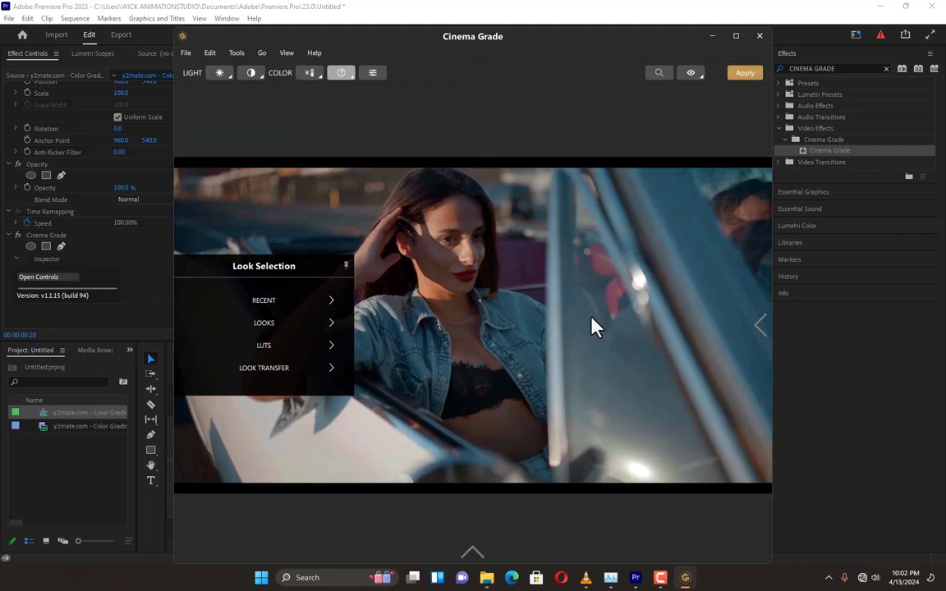
click(374, 74)
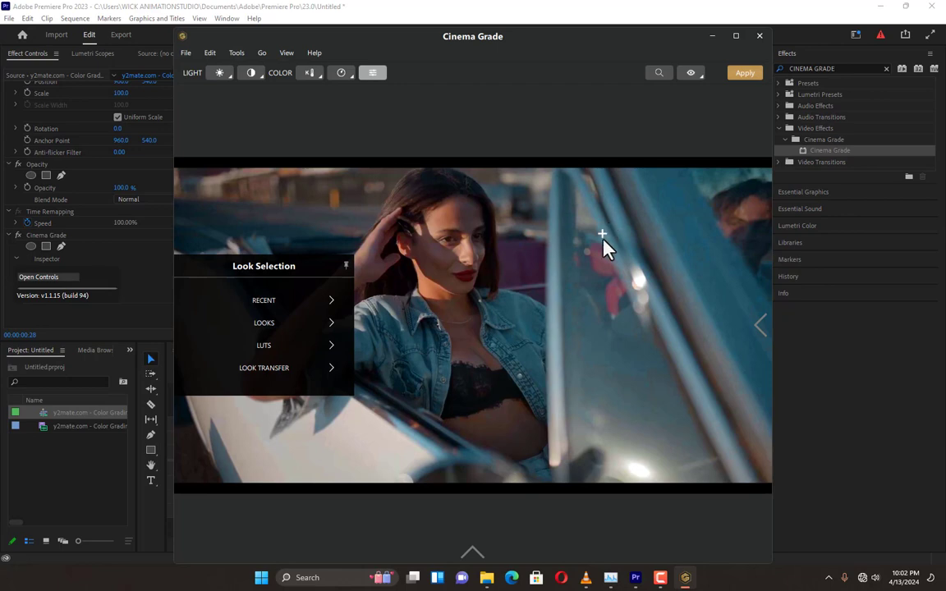
Apply the Cinema Grade adjustments to the first clip and move the plugin window clear of the program preview and timeline
click(744, 74)
drag(647, 38, 669, 439)
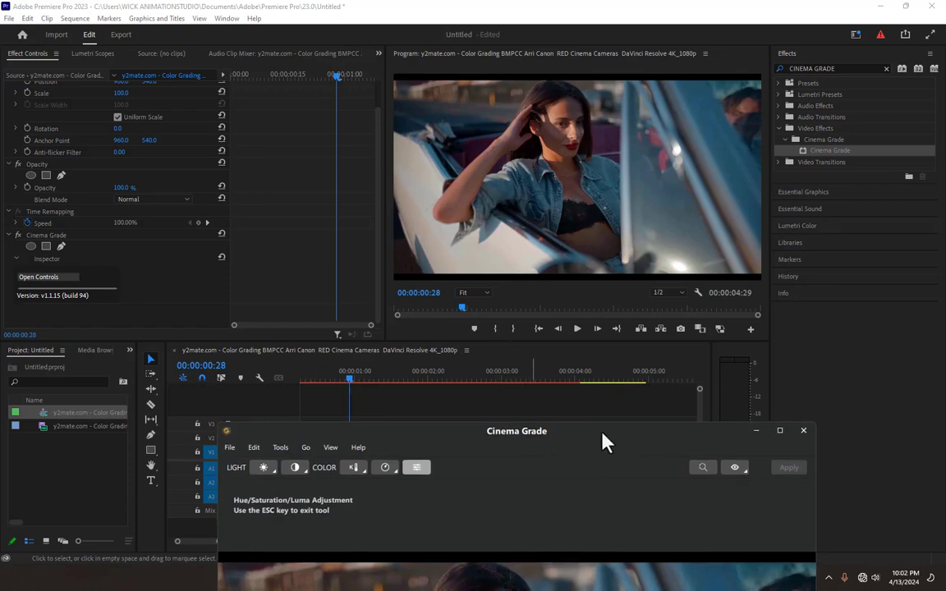
drag(606, 439, 533, 248)
click(526, 258)
Open Cinema Grade for the third clip, the snow scene at 00:00:03:08, and raise its contrast and exposure
click(532, 452)
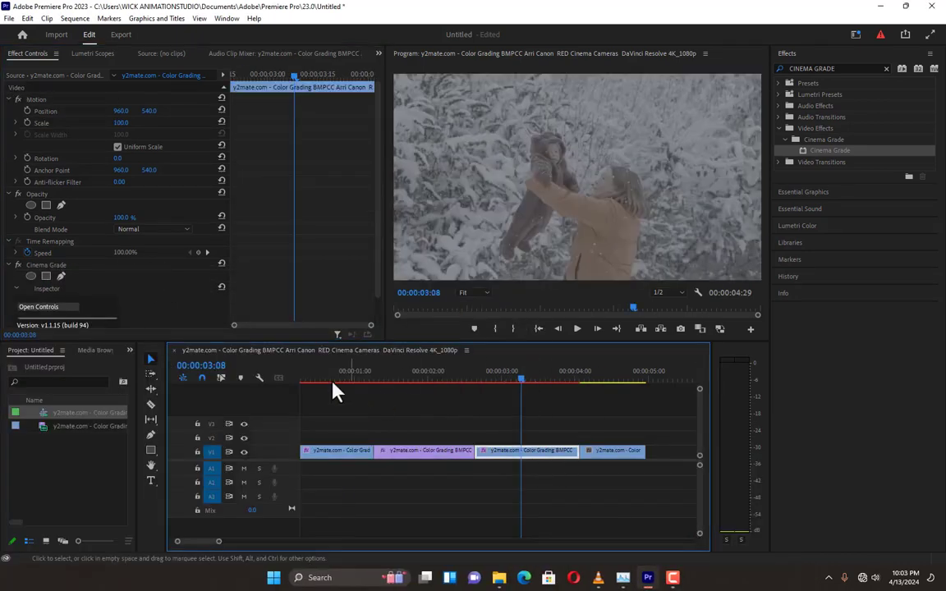
scroll(367, 319, down, 2)
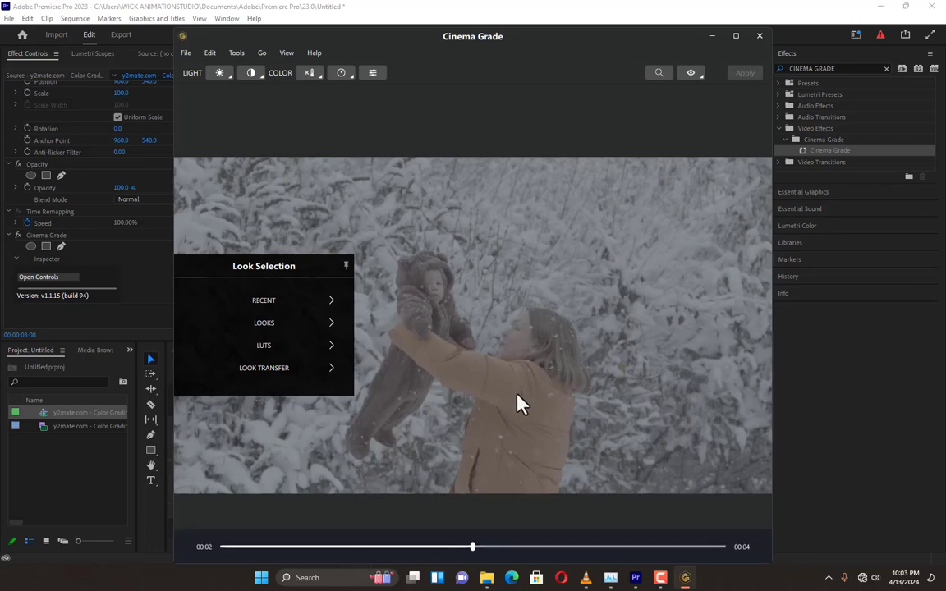
click(251, 76)
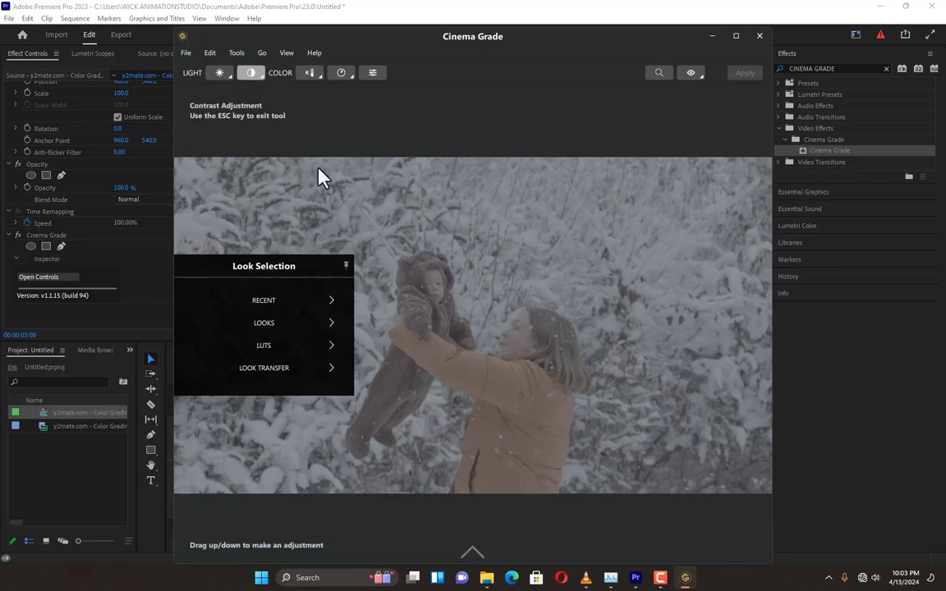
drag(532, 396, 532, 379)
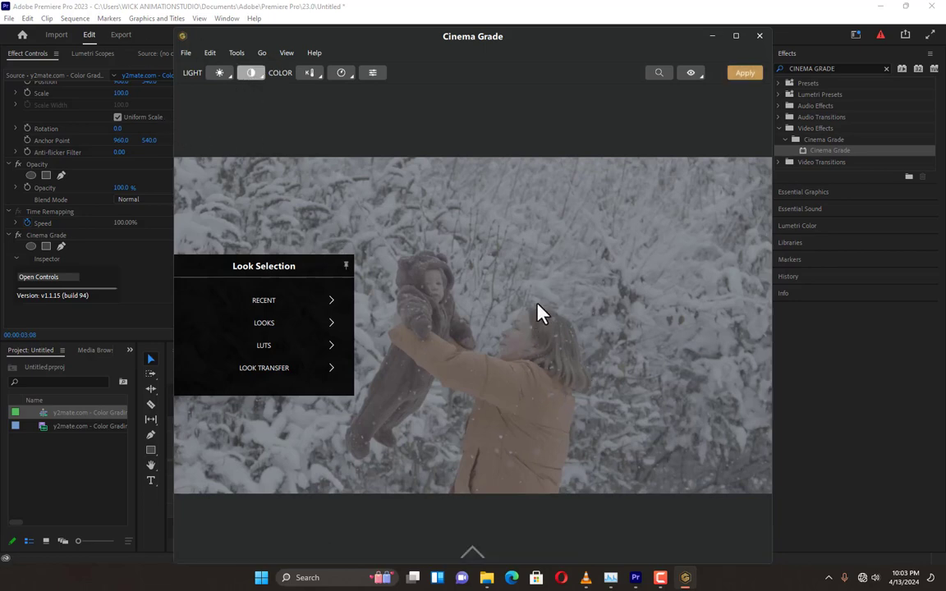
drag(538, 303, 538, 285)
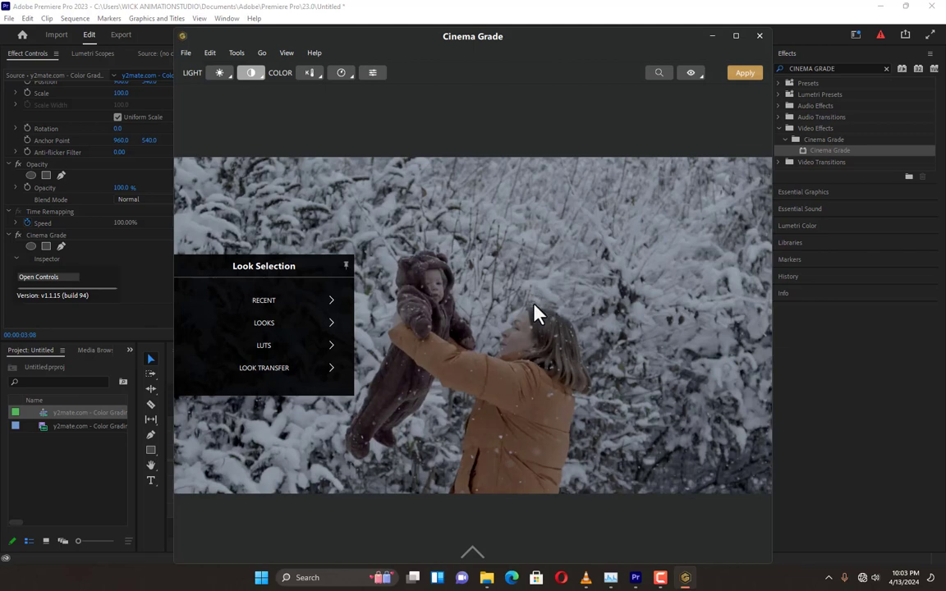
click(219, 73)
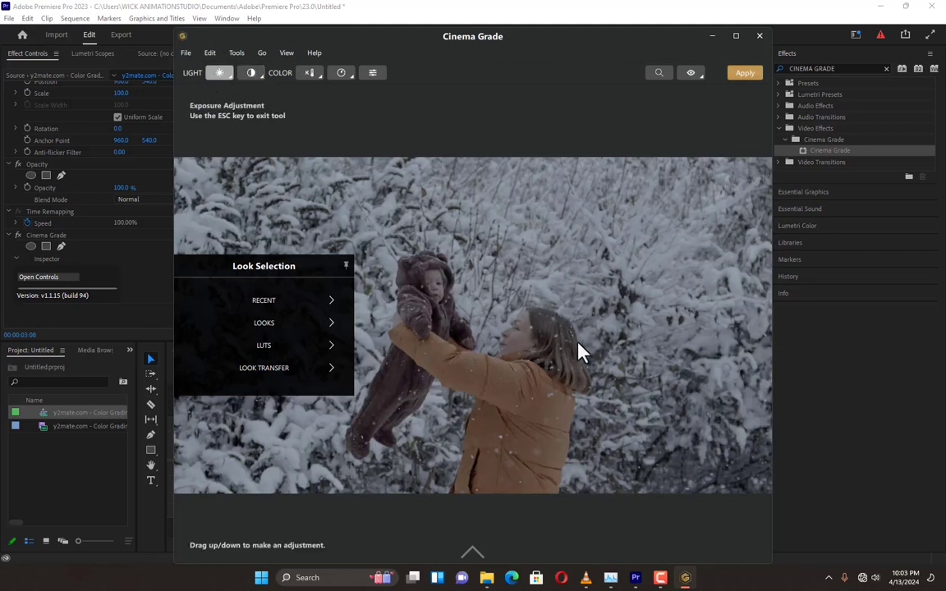
drag(579, 352, 547, 294)
Shift the hue of the woman's orange jacket and increase the snow scene's overall saturation
click(373, 73)
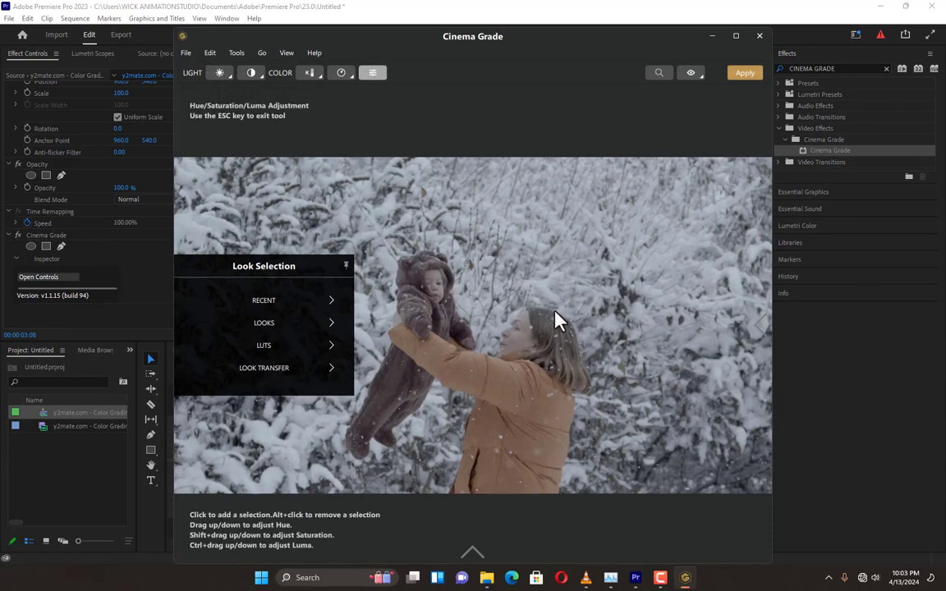
drag(504, 386, 503, 386)
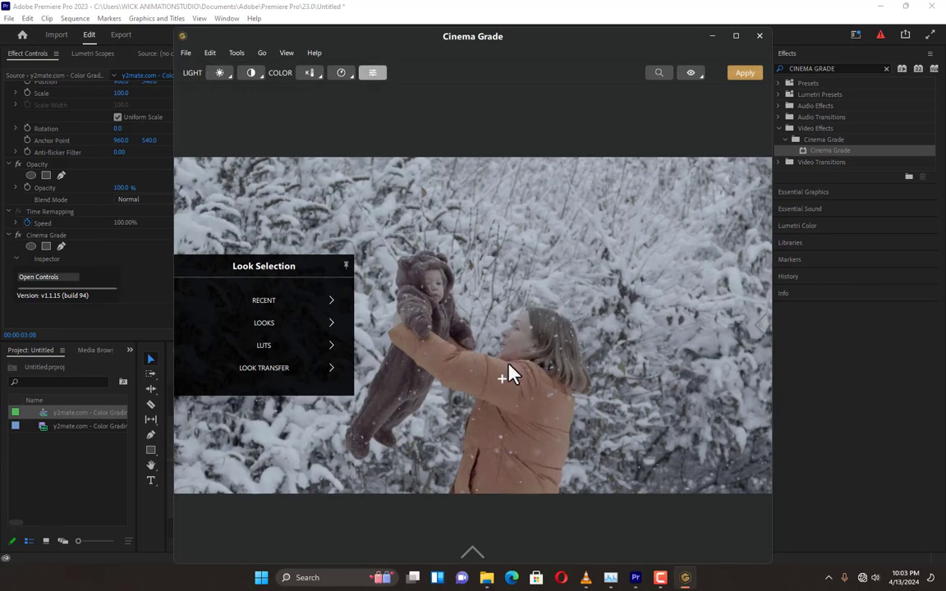
click(341, 73)
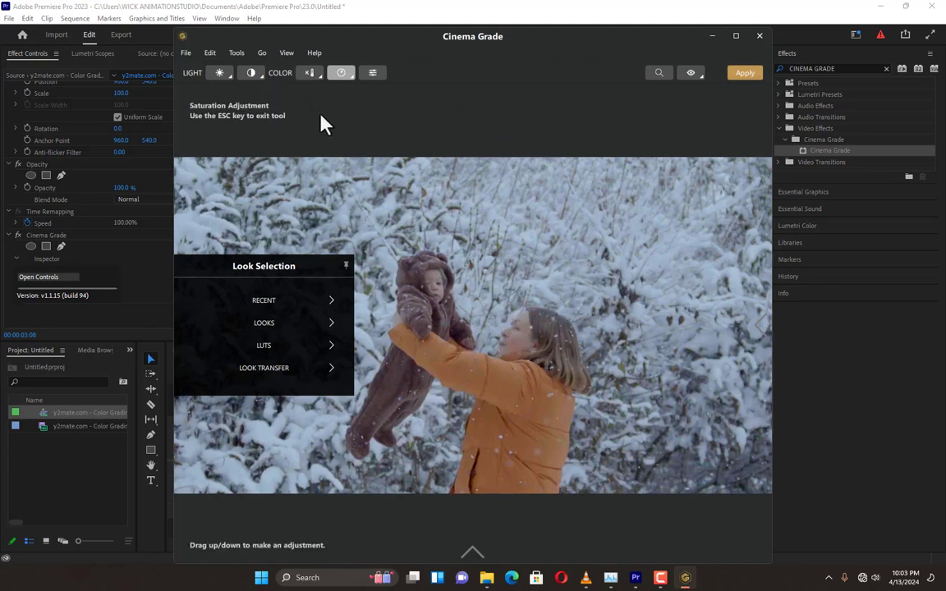
Fine-tune the snow scene's contrast to 82 and exposure to 1.48, and compare the grade with the bypassed original
click(254, 71)
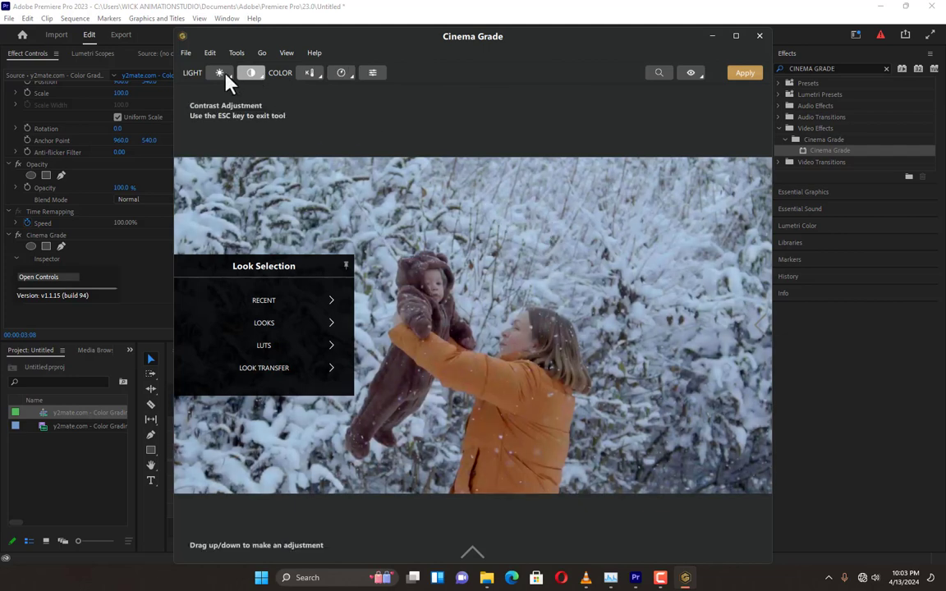
click(224, 73)
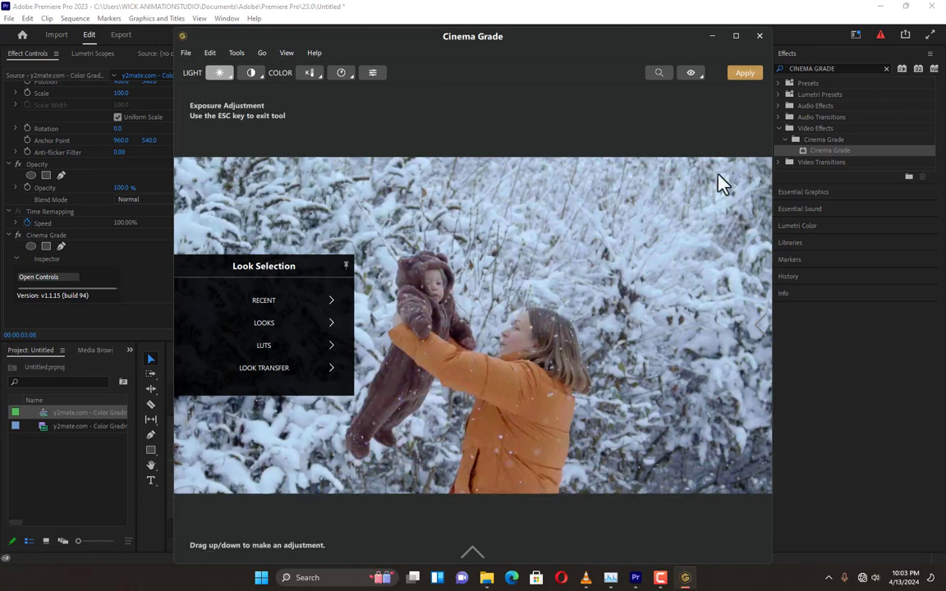
click(691, 75)
click(691, 76)
Adjust the snow scene's yellow vector in the Grade settings to hue 14, saturation 34 and luma -16
mouse_move(757, 343)
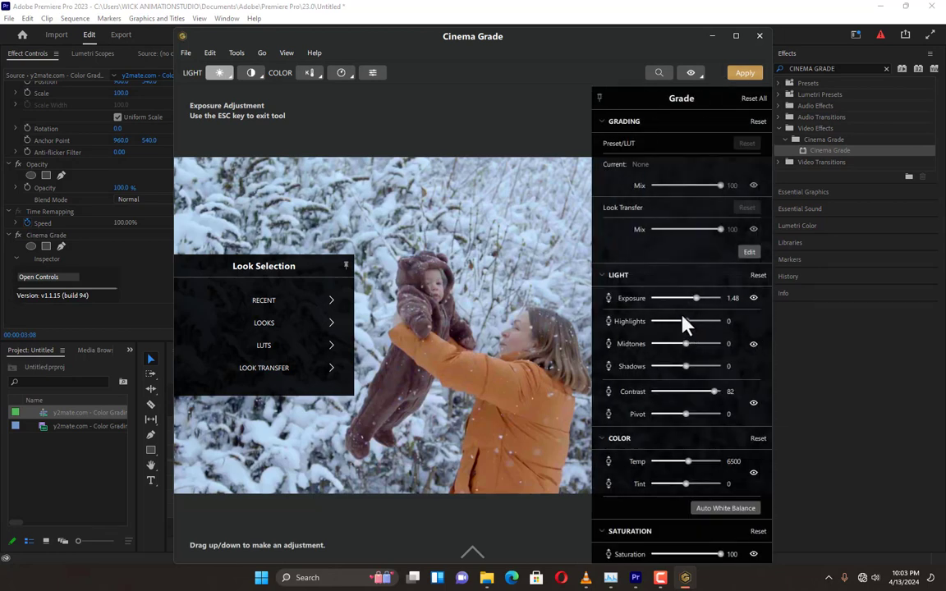
scroll(687, 416, down, 5)
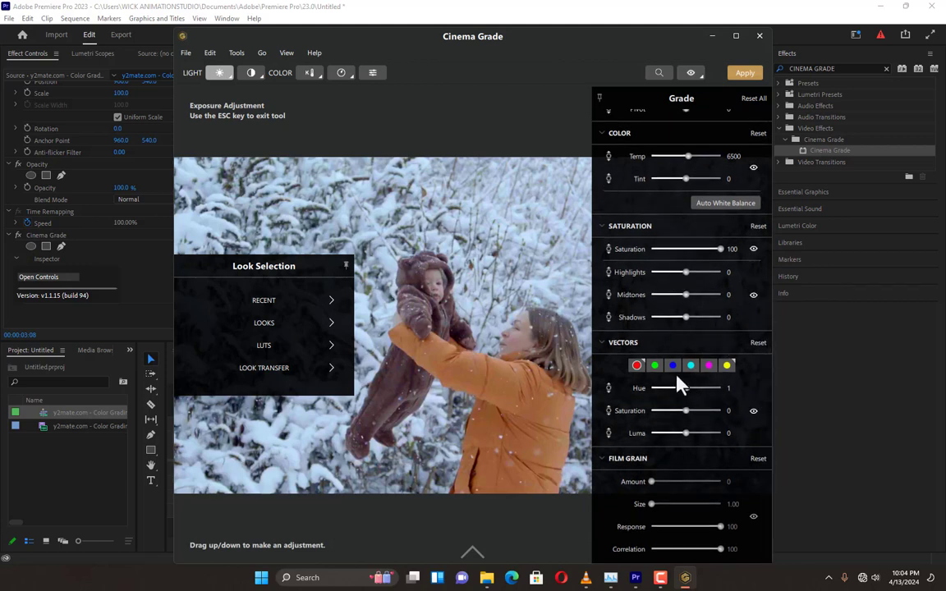
click(654, 365)
click(727, 366)
drag(715, 395, 702, 415)
drag(679, 439, 682, 434)
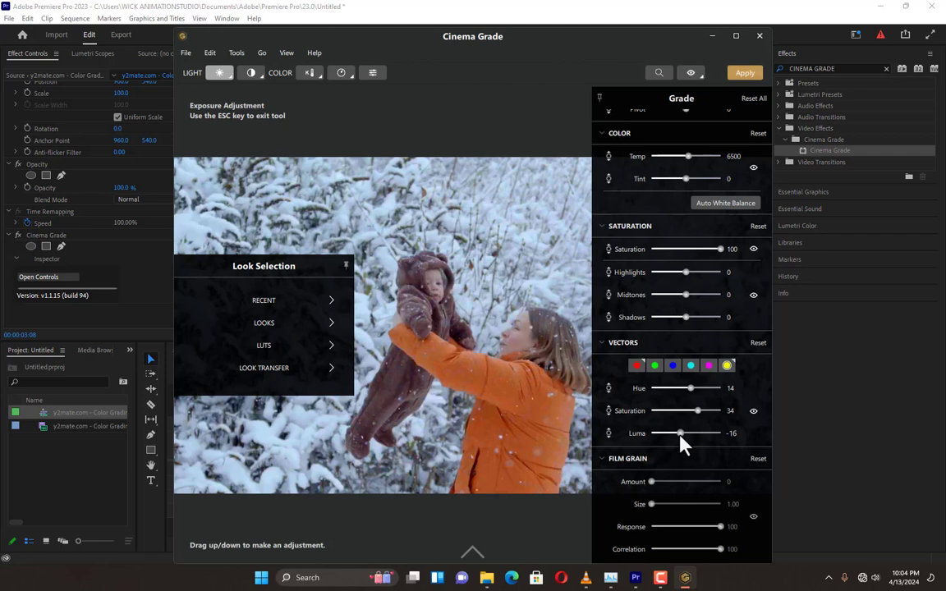
Raise the saturation of the snow scene's red vector and apply the Cinema Grade adjustments to the clip
click(637, 366)
drag(688, 413, 713, 421)
drag(701, 412, 694, 411)
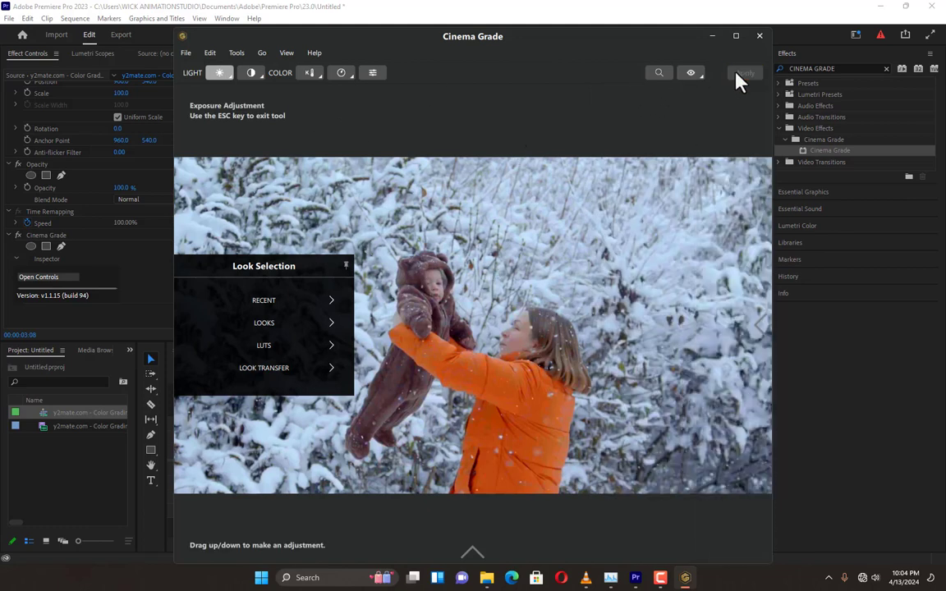
Compare the applied snow grade with the bypassed original and review the graded clips in the sequence
click(691, 72)
click(691, 72)
drag(625, 38, 672, 539)
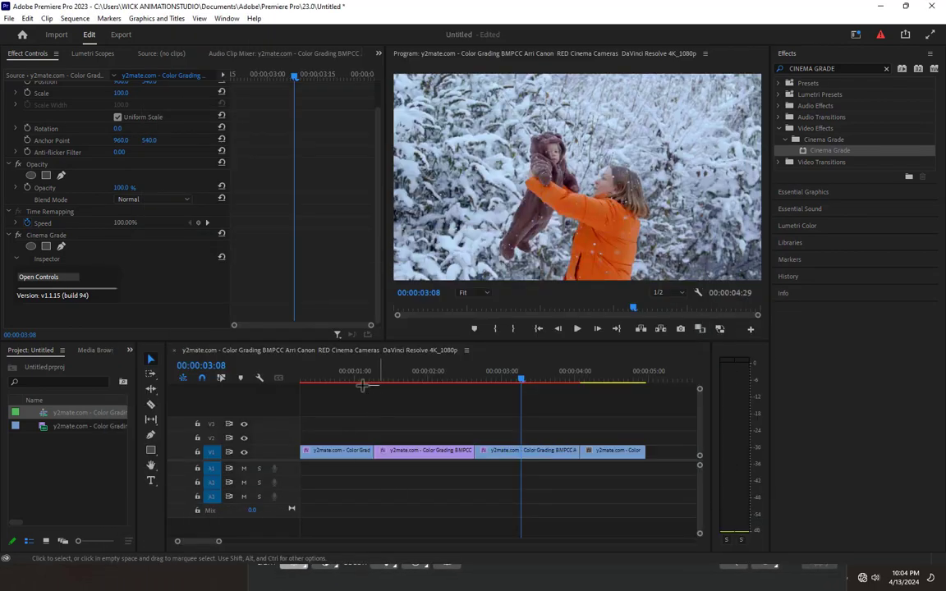
click(366, 381)
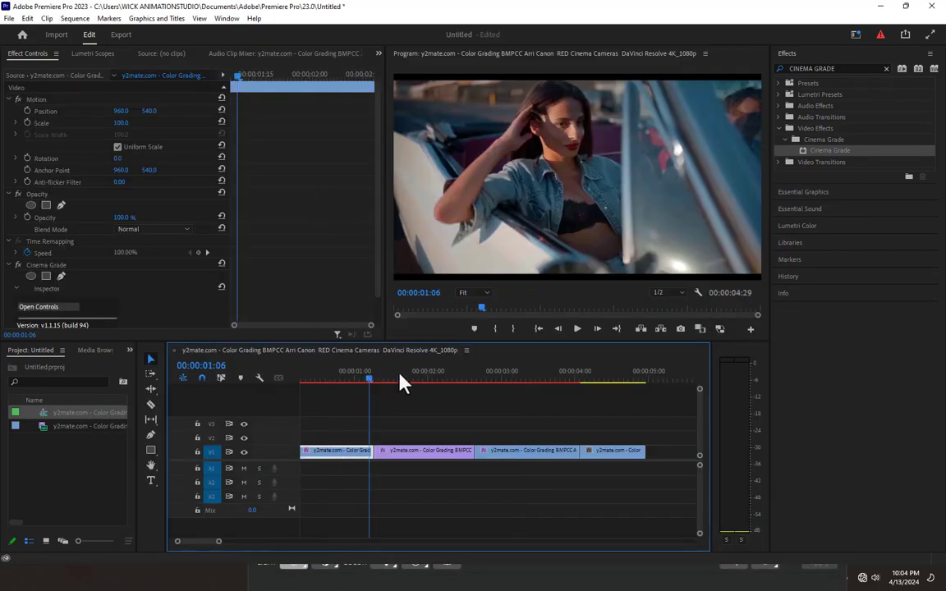
drag(403, 383, 501, 391)
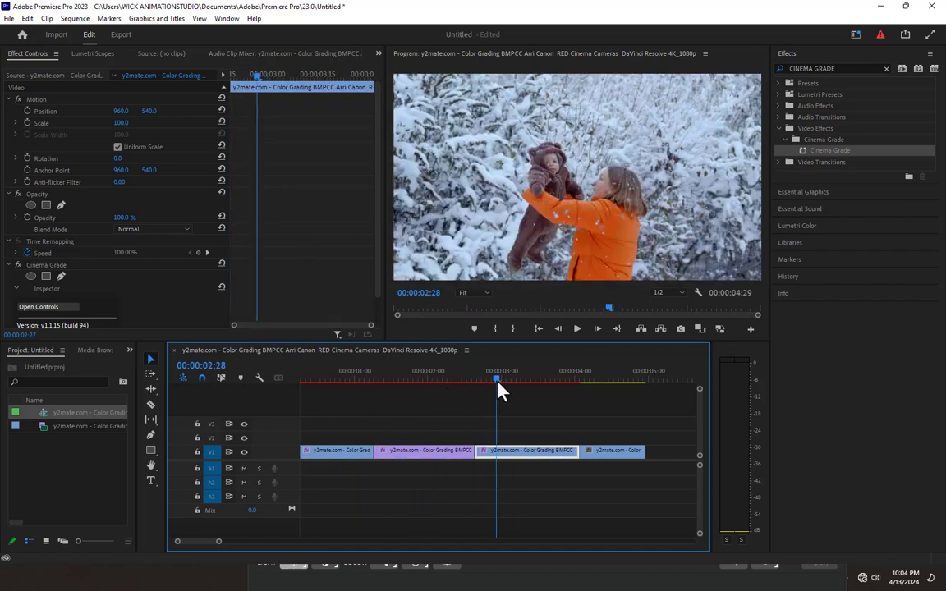
Add the Cinema Grade effect to the fourth clip, the red car shot at 00:00:04:10, and open its controls
click(599, 380)
click(608, 451)
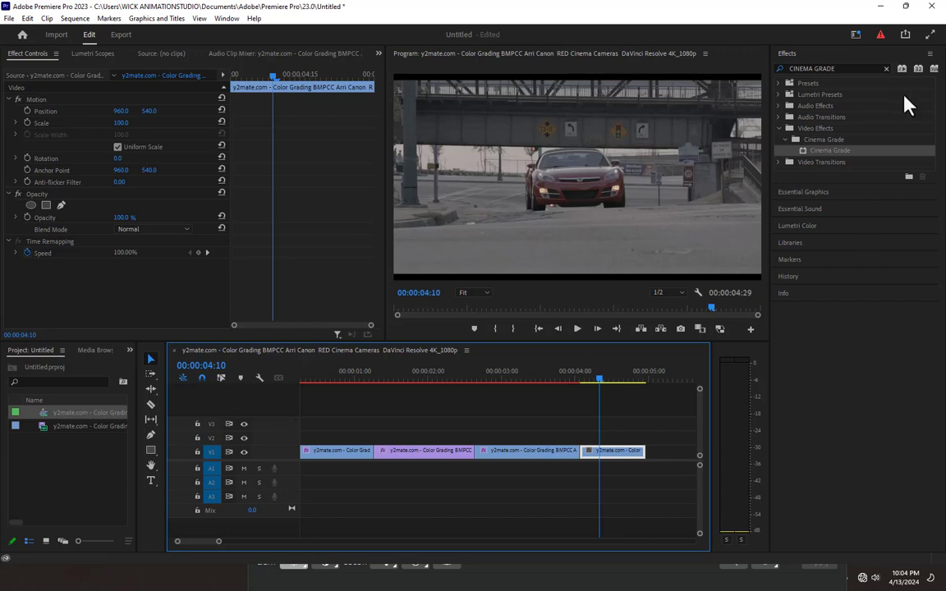
drag(838, 150, 47, 324)
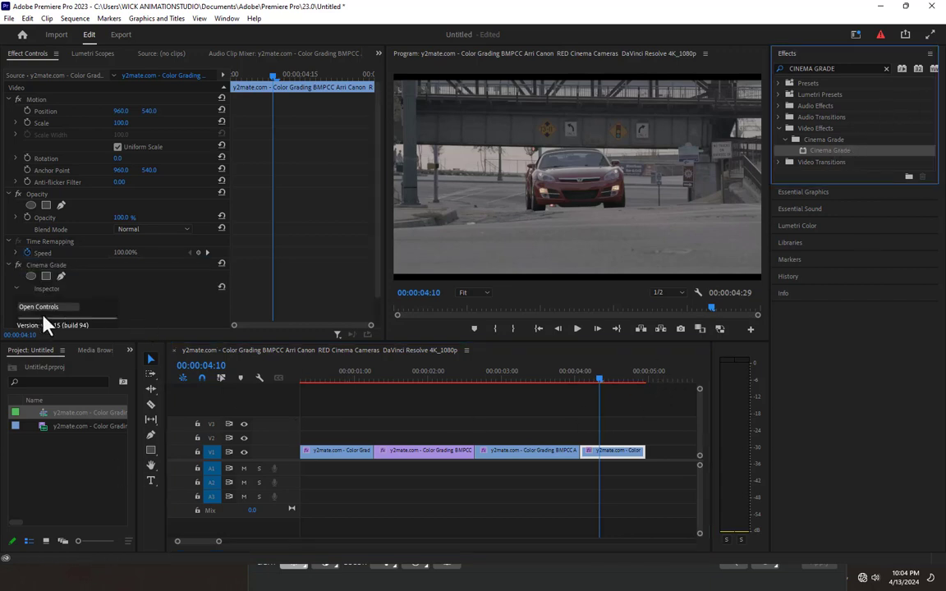
scroll(119, 302, down, 2)
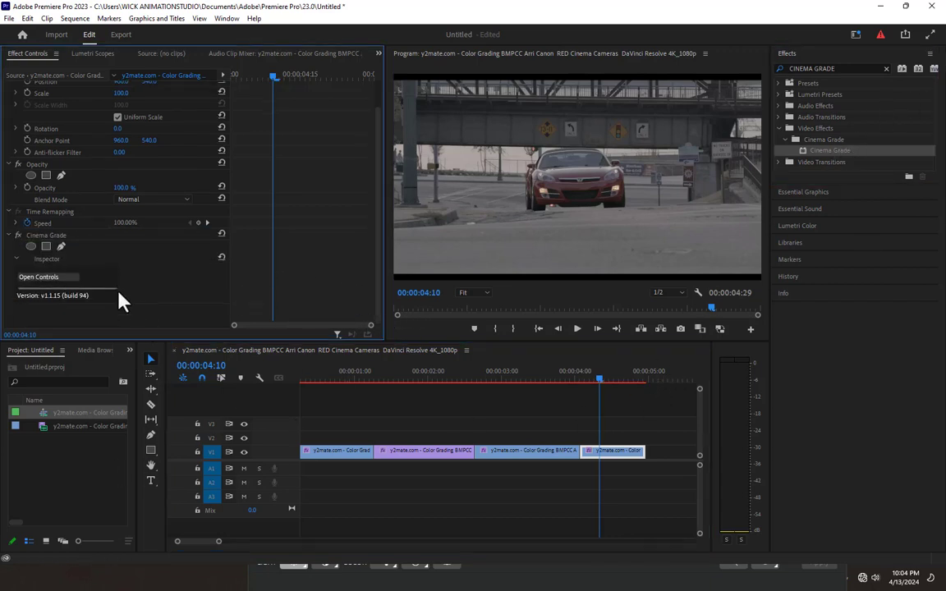
click(49, 278)
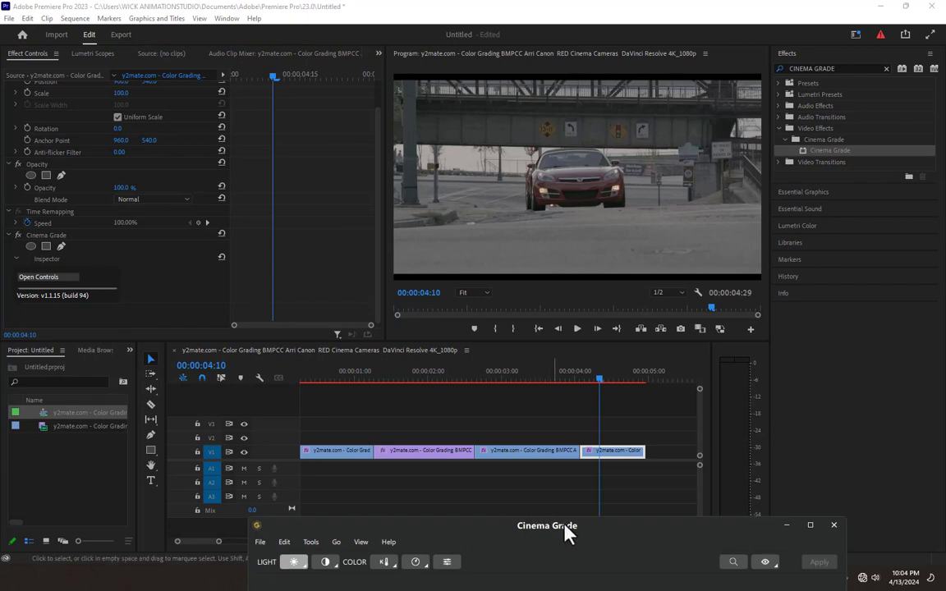
drag(566, 528, 509, 79)
click(773, 70)
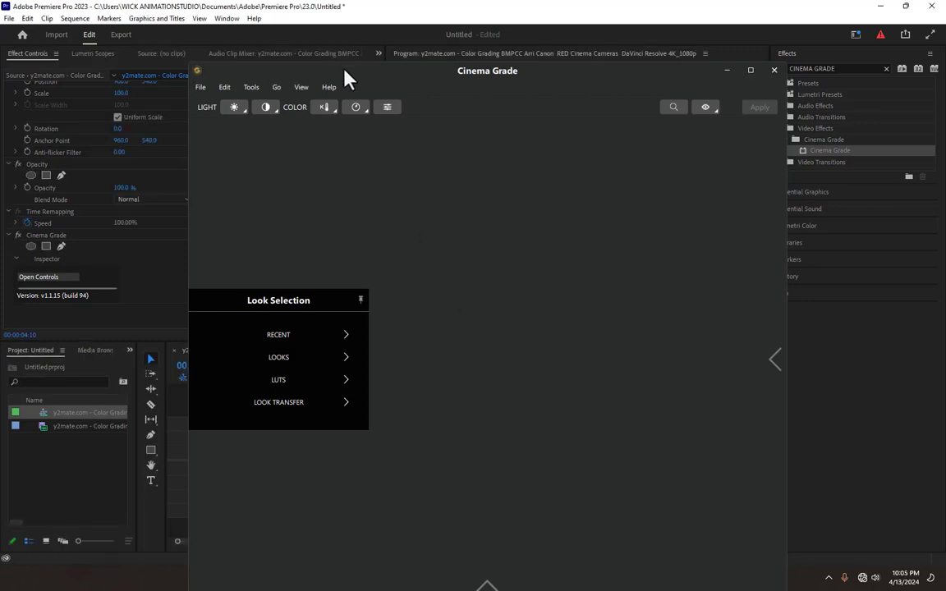
drag(342, 70, 309, 47)
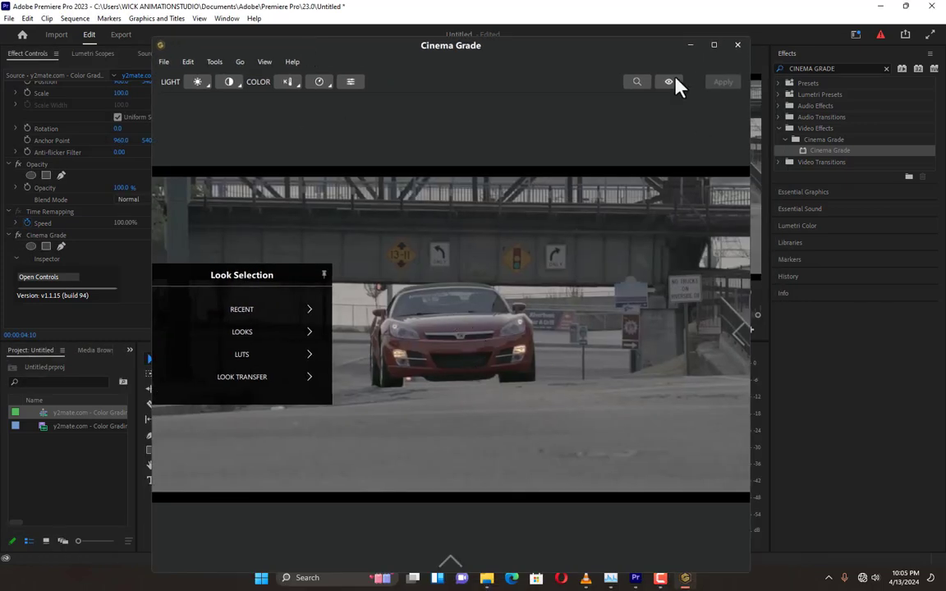
Sample the red car's paint with the Hue/Saturation/Luma adjustment and shift its hue to -13, toward orange
click(350, 82)
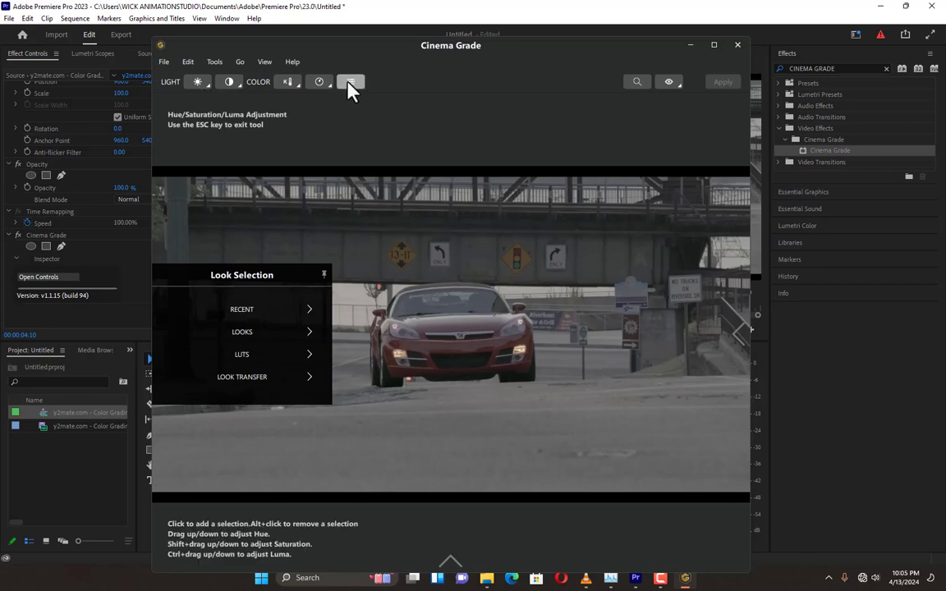
click(528, 342)
drag(527, 344, 527, 322)
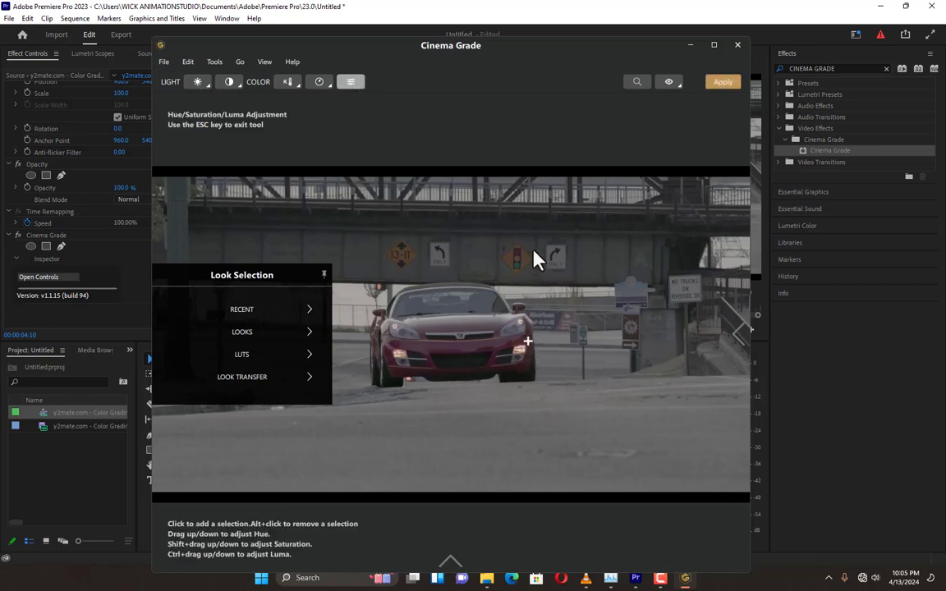
drag(536, 333, 538, 298)
Raise the red car shot's overall saturation to 100 and warm its color temperature
click(318, 82)
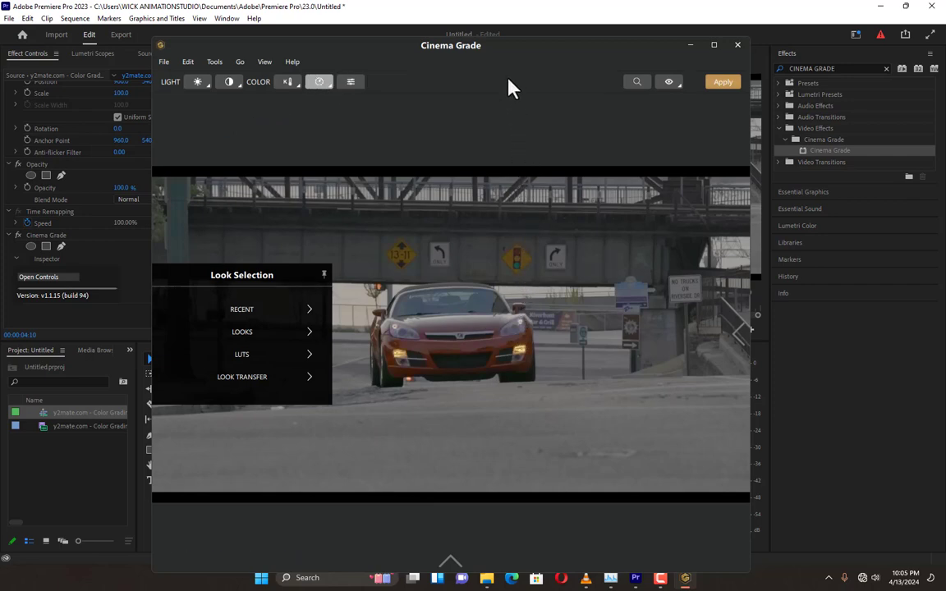
click(288, 81)
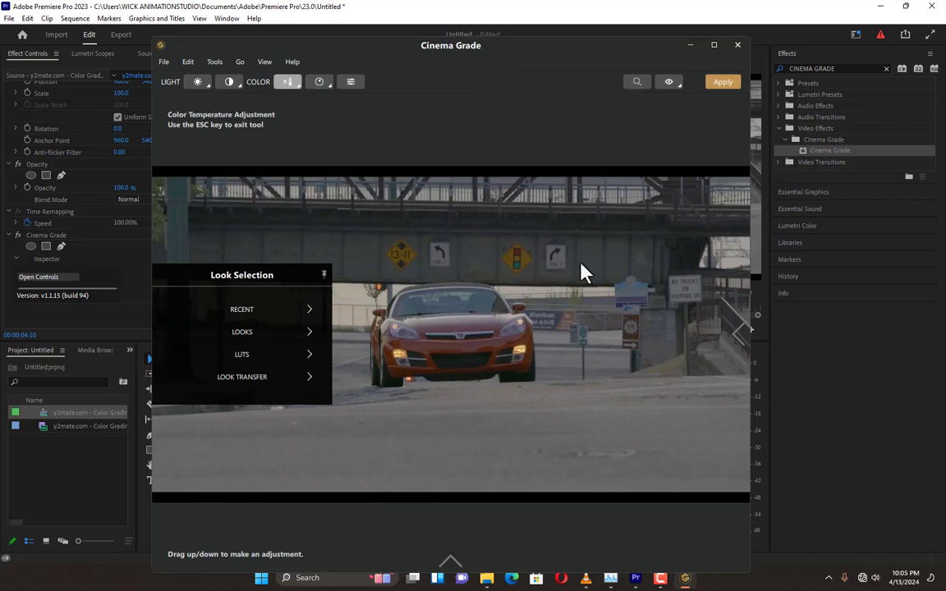
drag(552, 284, 553, 274)
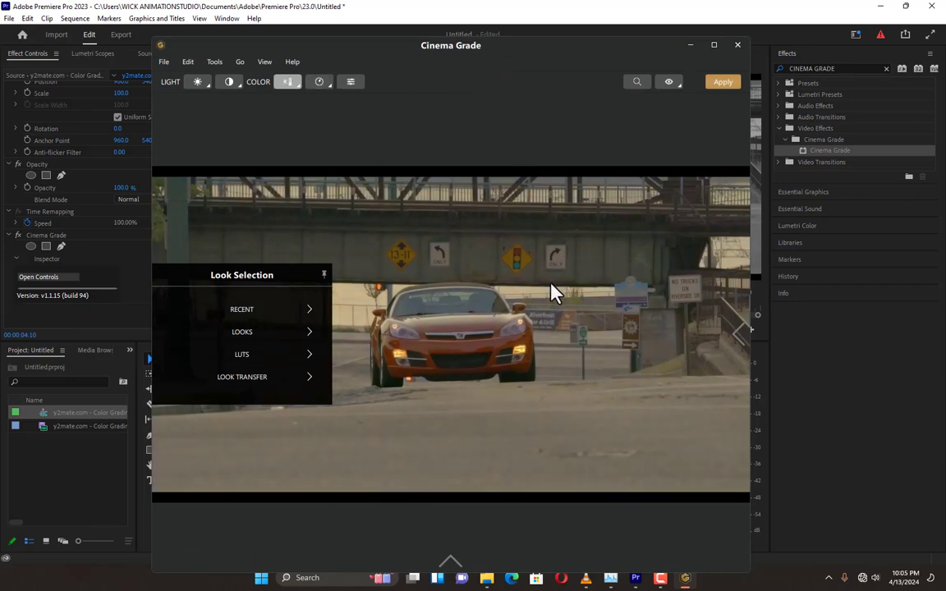
Increase the red car shot's contrast and brighten its exposure
click(230, 82)
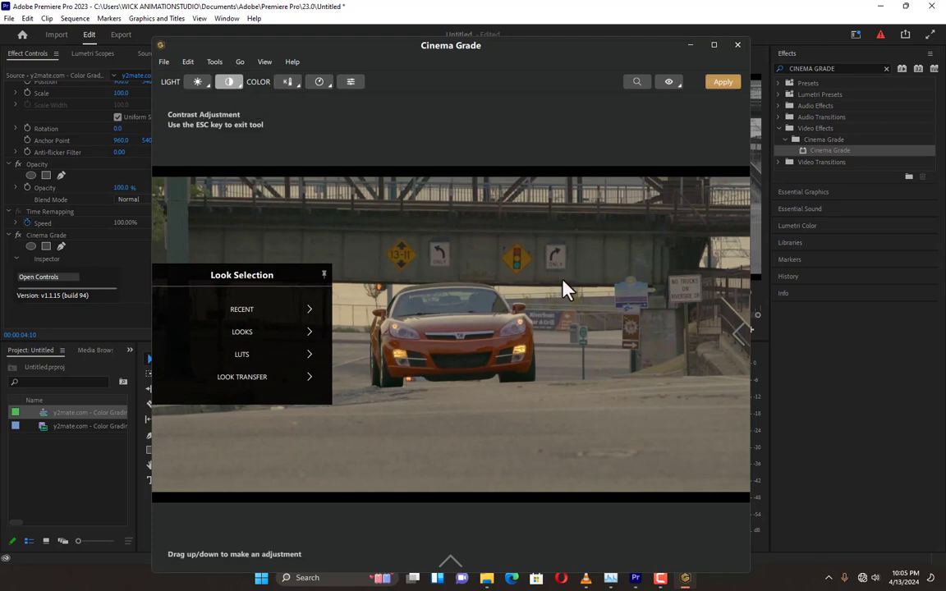
drag(591, 354, 599, 310)
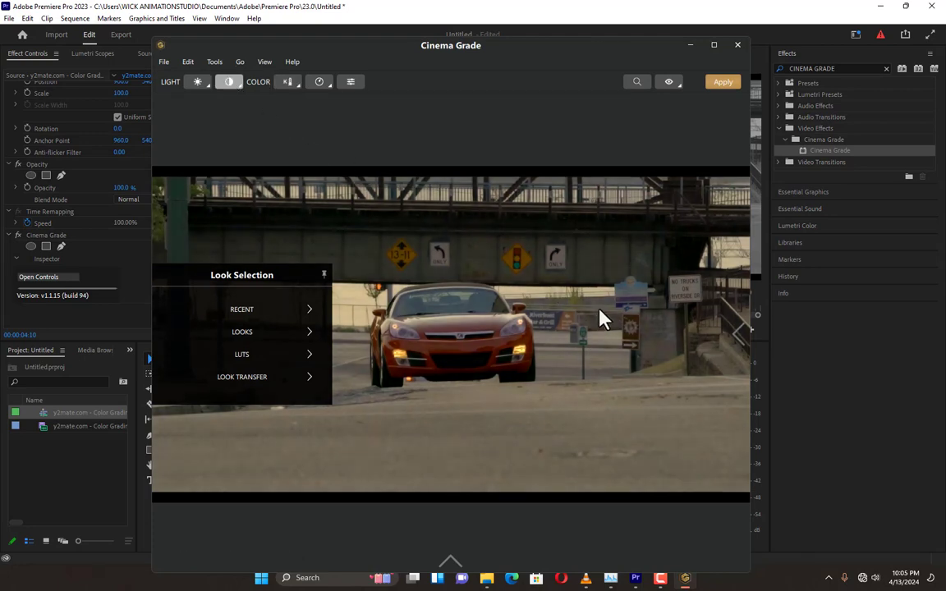
click(198, 82)
drag(539, 281, 535, 235)
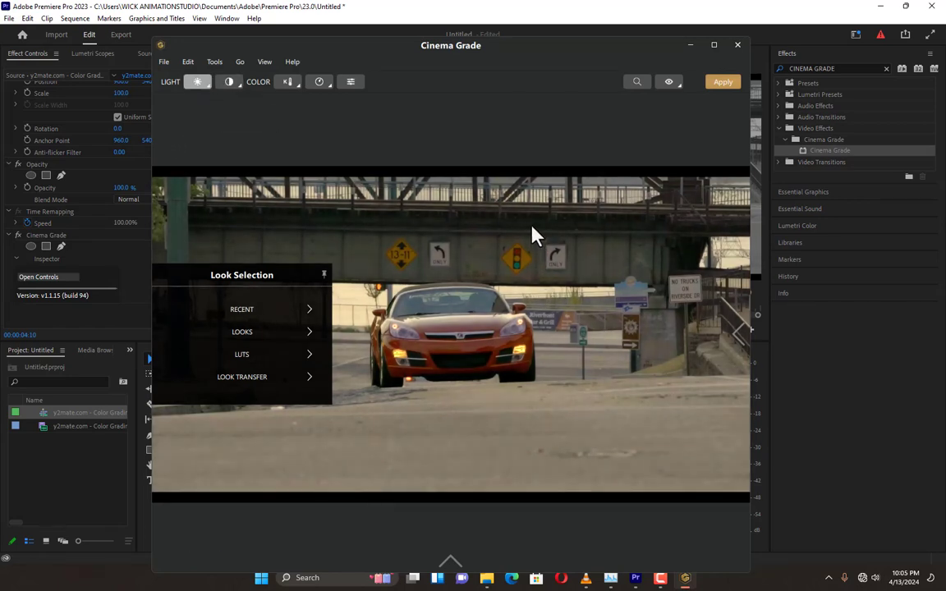
Fine-tune the red car shot's contrast and warm its color temperature further to 7088
click(230, 82)
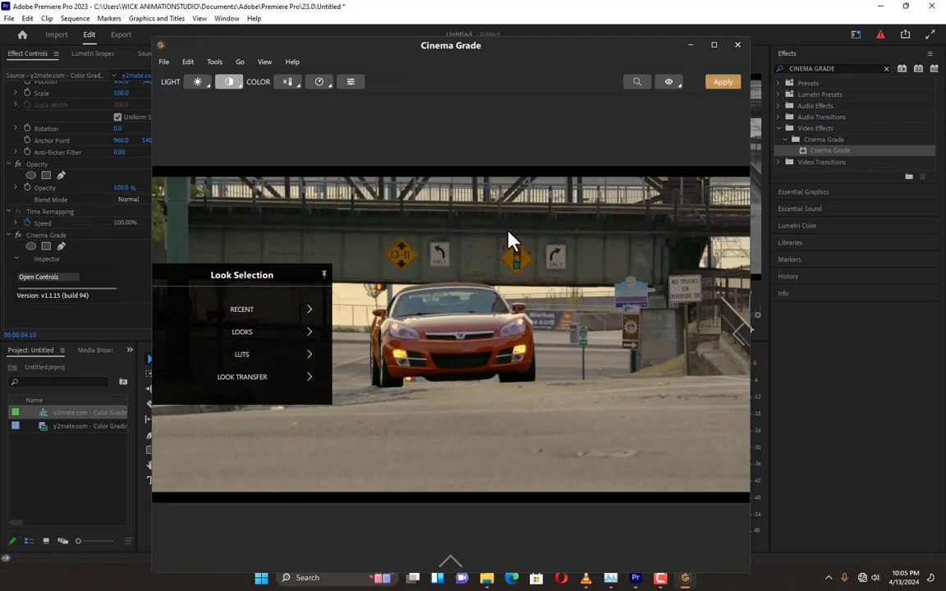
click(288, 81)
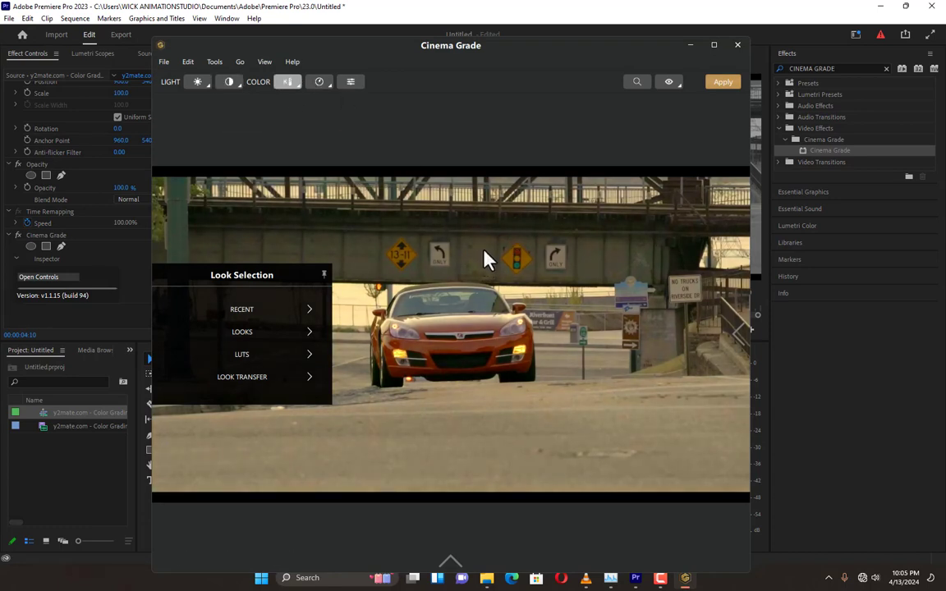
click(319, 82)
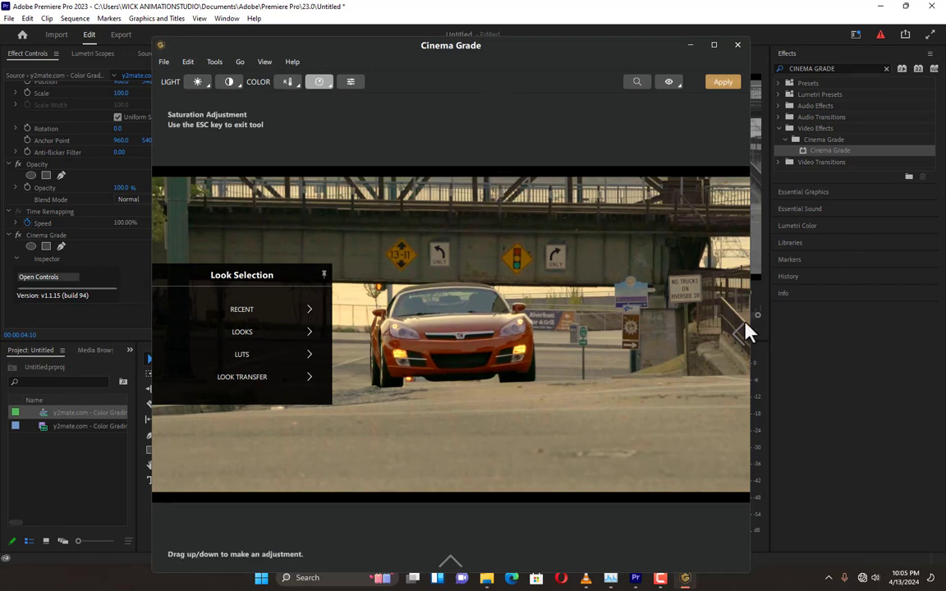
Raise the saturation of the red car shot's red, green and blue vectors, setting the blue vector to 20
mouse_move(746, 331)
scroll(649, 345, down, 5)
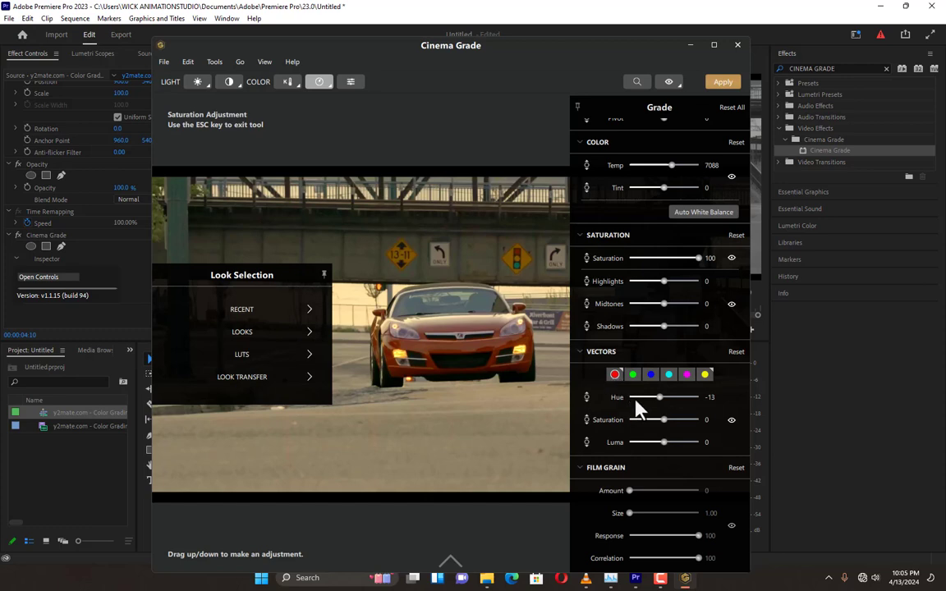
mouse_move(699, 421)
mouse_down()
mouse_move(629, 417)
mouse_move(695, 419)
mouse_up()
click(633, 374)
drag(702, 421, 682, 431)
click(650, 375)
drag(667, 431, 690, 429)
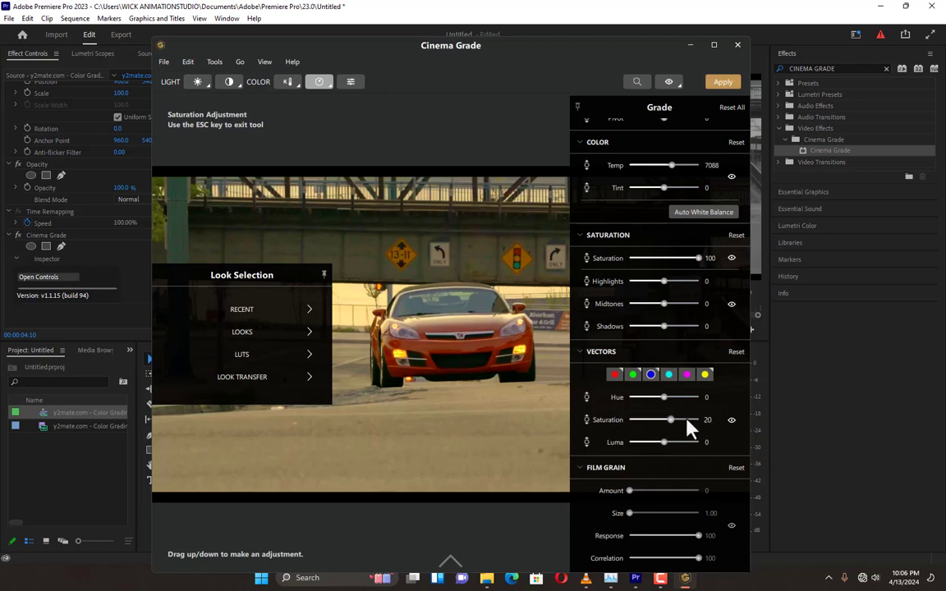
Adjust the saturation of the cyan and magenta vectors, and set the yellow vector to hue 10 and saturation 20
click(669, 375)
mouse_move(708, 421)
mouse_down()
mouse_move(625, 420)
mouse_move(711, 416)
mouse_up()
mouse_move(697, 429)
mouse_down()
mouse_move(662, 425)
mouse_move(690, 422)
mouse_up()
click(686, 375)
drag(676, 424, 675, 425)
click(705, 375)
drag(665, 397, 672, 420)
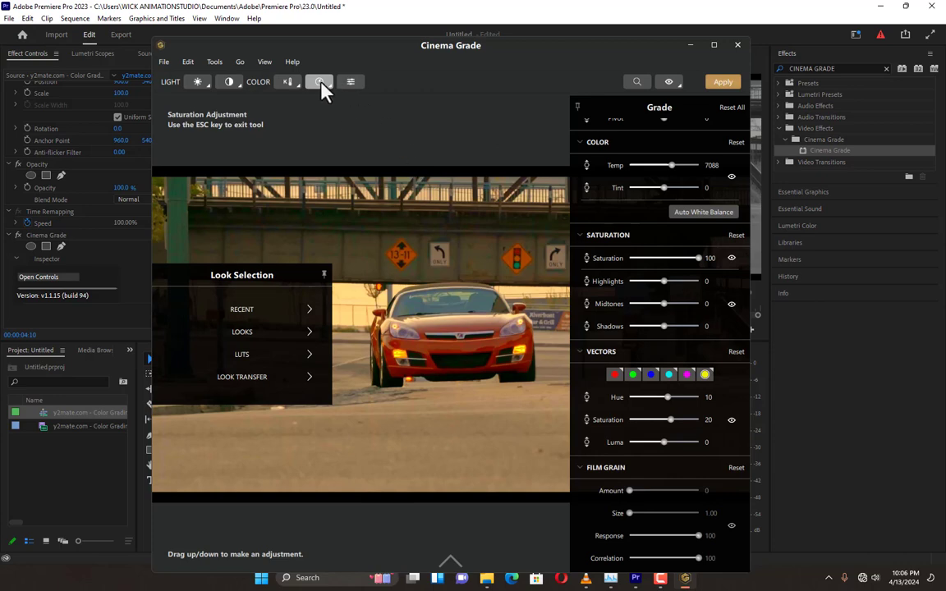
Reduce the red car shot's overall saturation to 81 and compare the grade with the bypassed original
drag(454, 266, 473, 262)
click(662, 81)
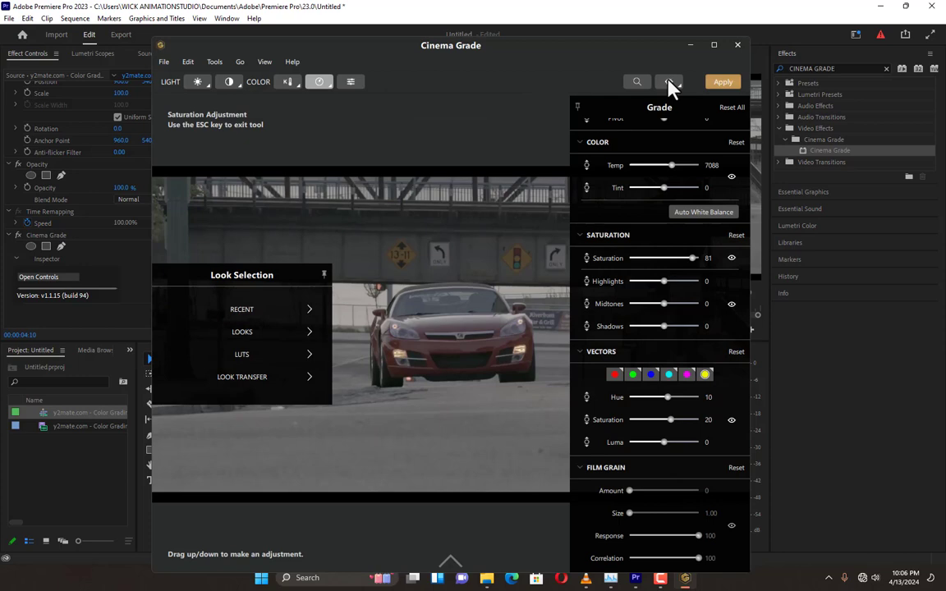
click(662, 81)
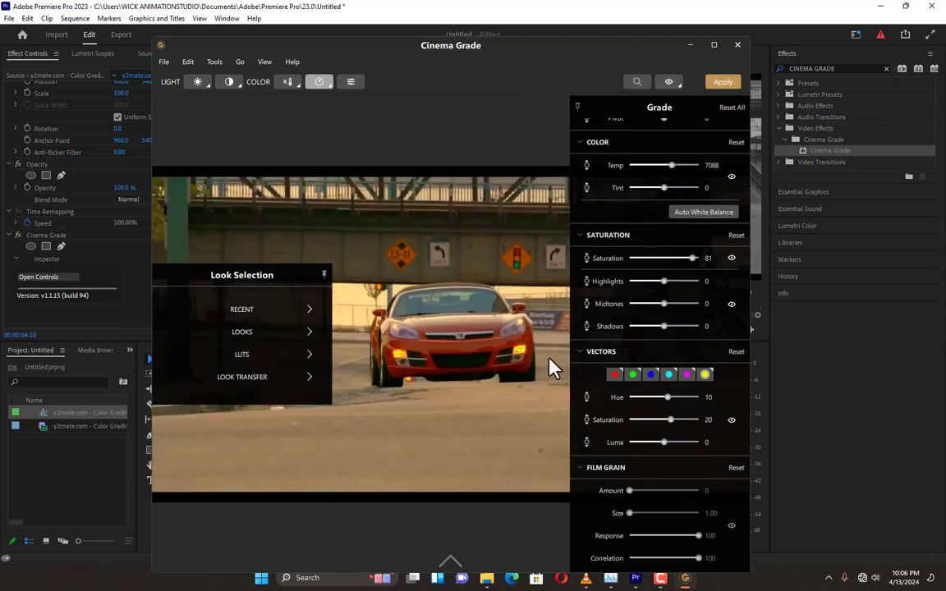
click(671, 82)
click(671, 81)
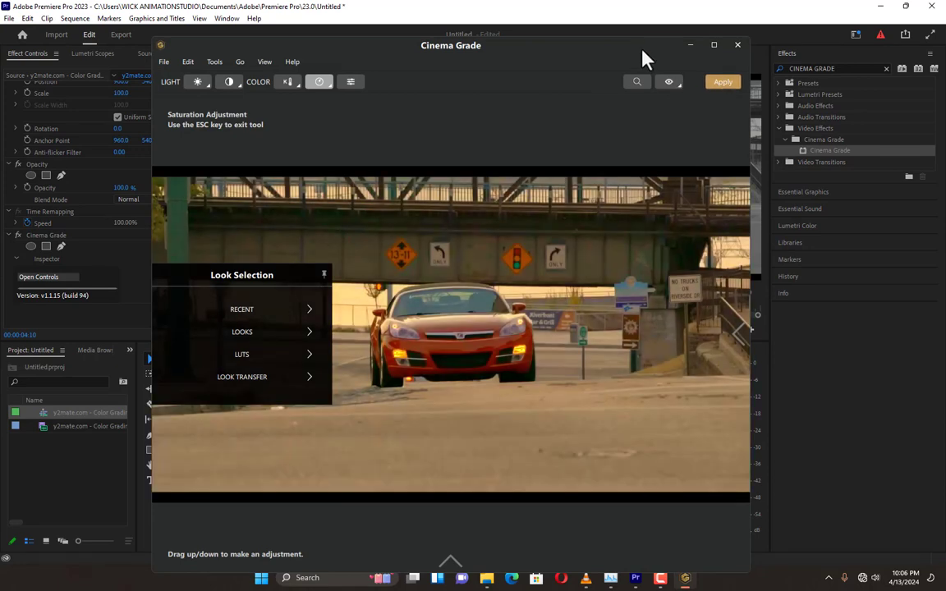
Apply the Cinema Grade adjustments to the red car clip and close the plugin window
drag(644, 57, 544, 234)
click(637, 233)
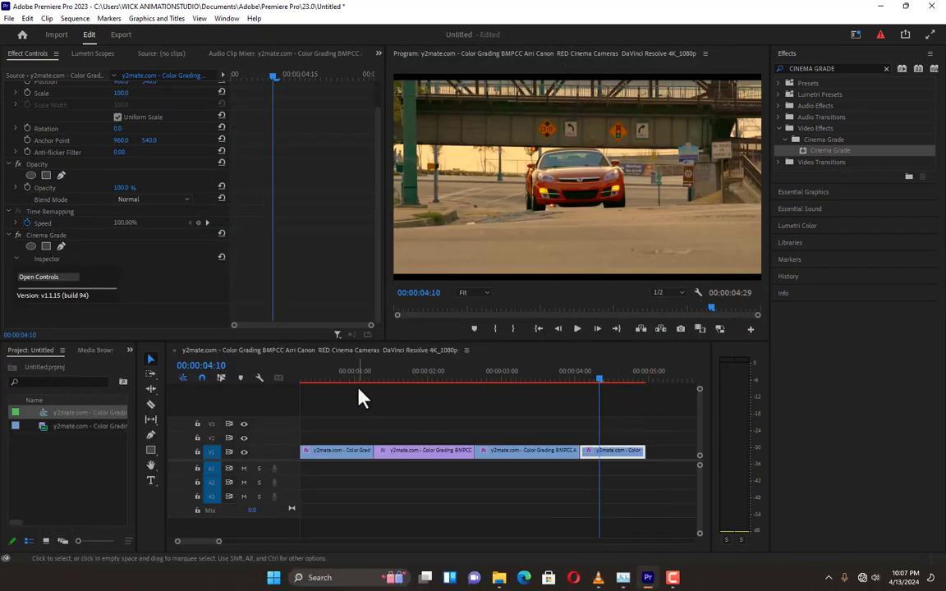
Review the graded clips by scrubbing through the sequence and playing it from the start
click(302, 383)
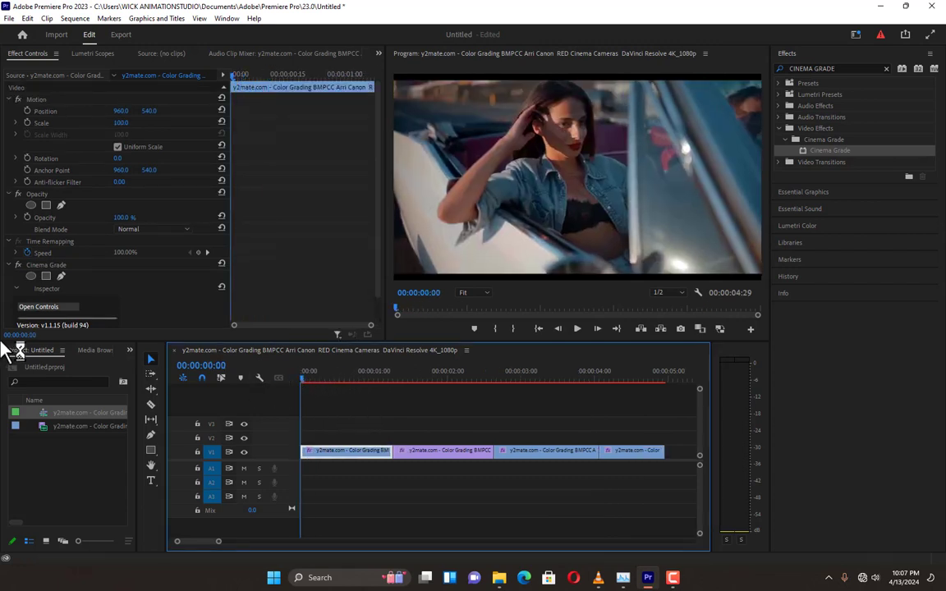
drag(317, 380, 489, 402)
key(Home)
key(space)
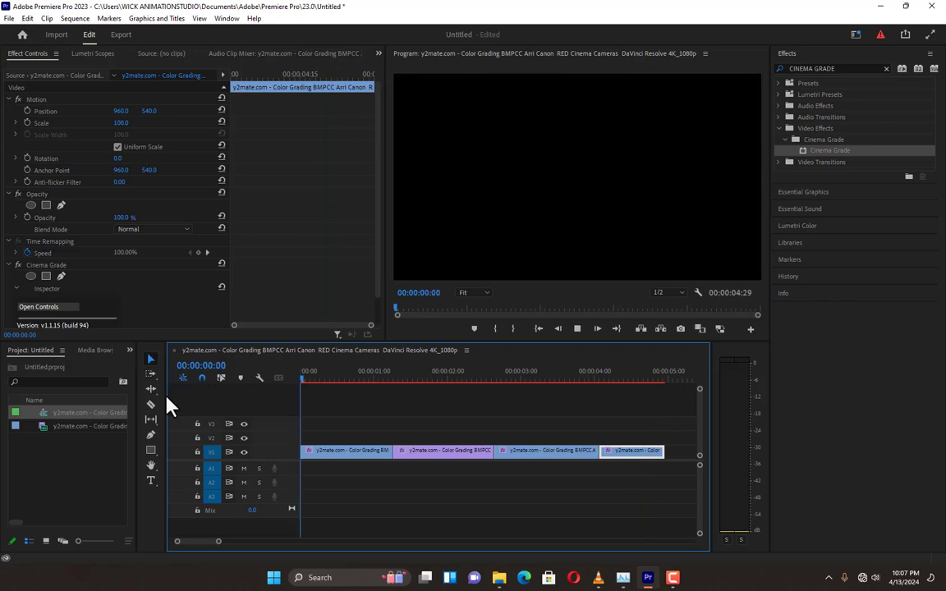
key(space)
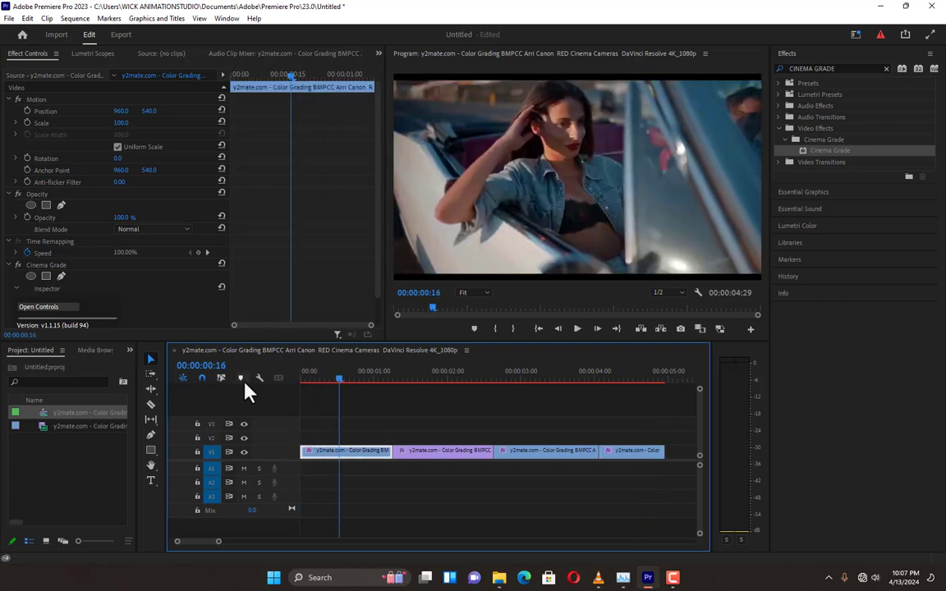